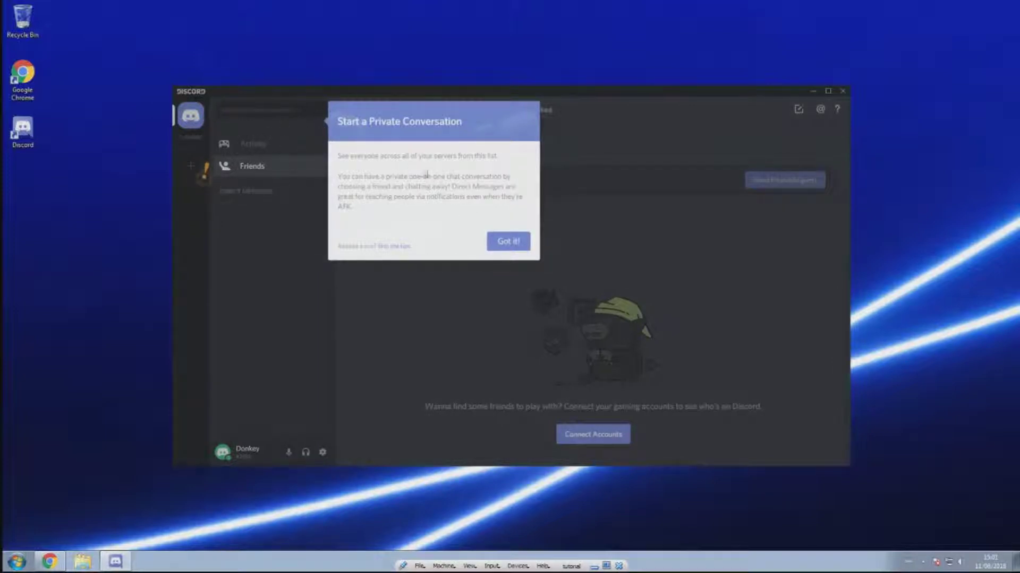
Dismiss the private conversation tip, and open and dismiss the tip about creating your own server.
click(508, 242)
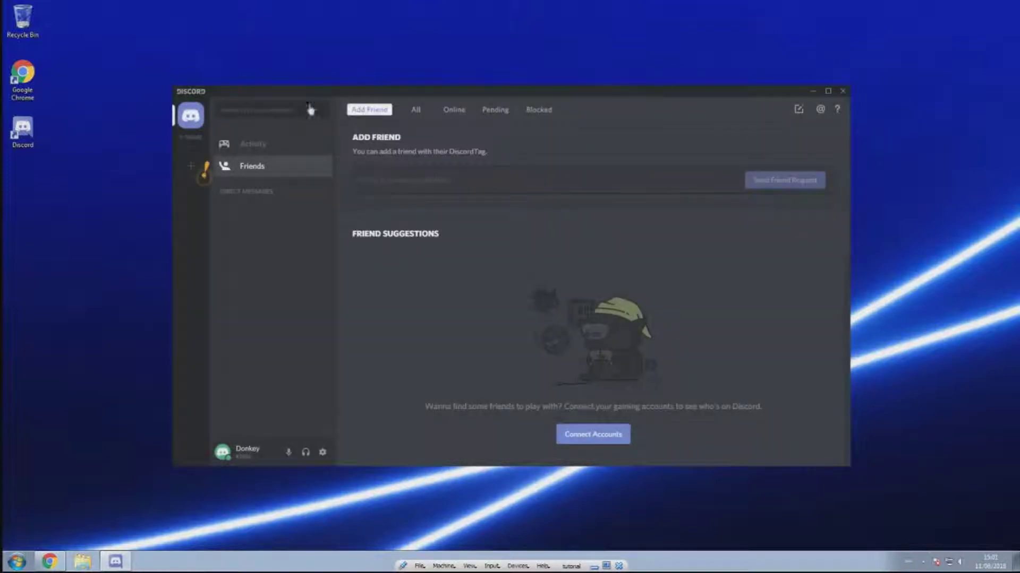
click(203, 177)
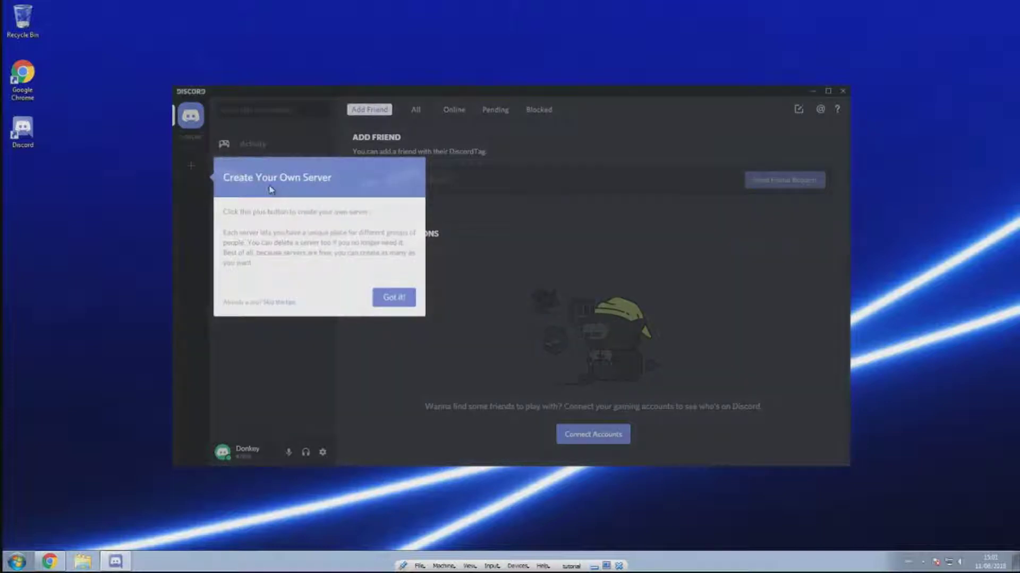
click(398, 299)
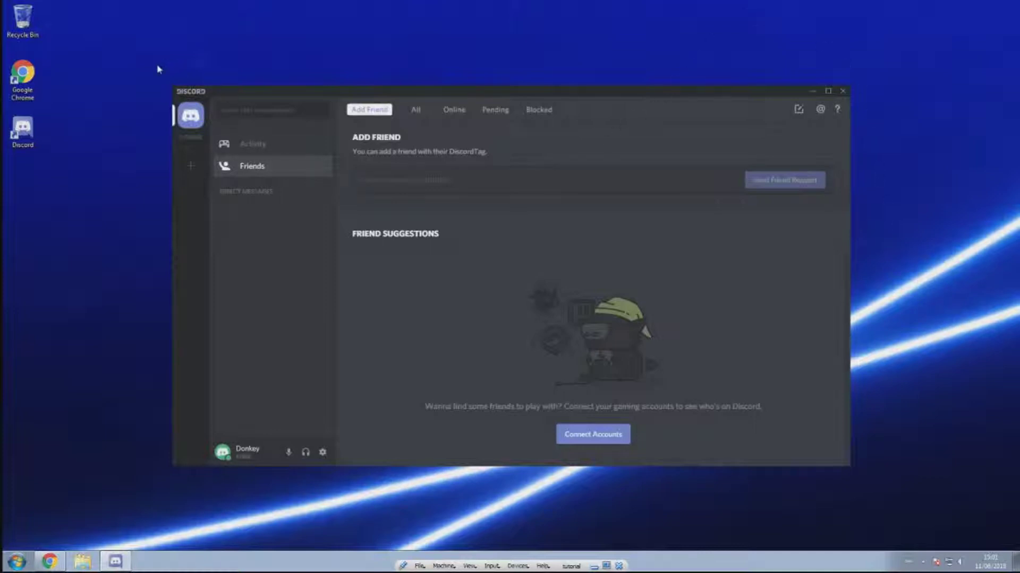
drag(156, 68, 871, 483)
drag(99, 53, 898, 524)
Switch to Chrome and open the video First Airsoft Match at Viper Strike Airsoft from The Insane Lord's YouTube channel.
mouse_move(46, 563)
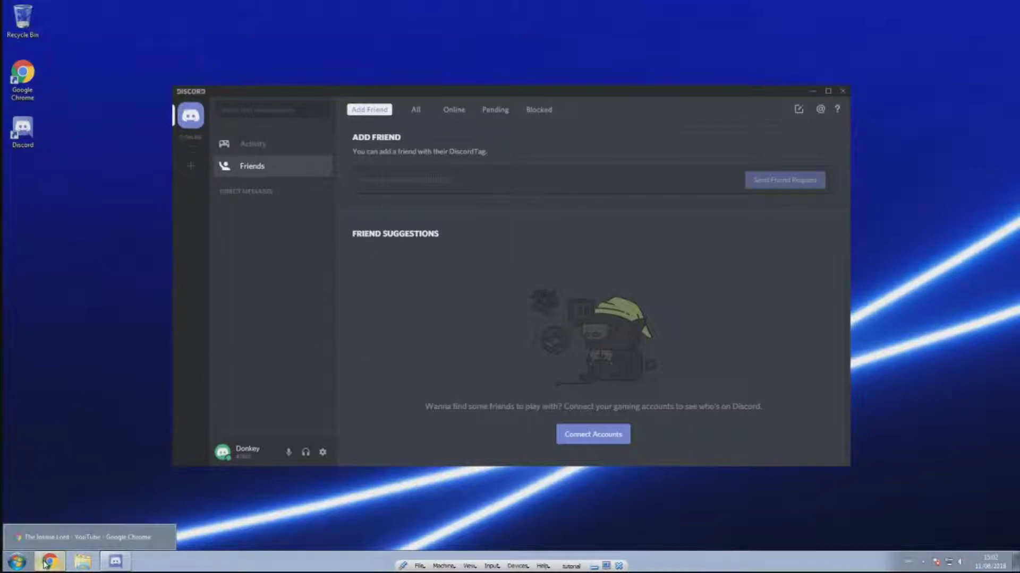
click(46, 564)
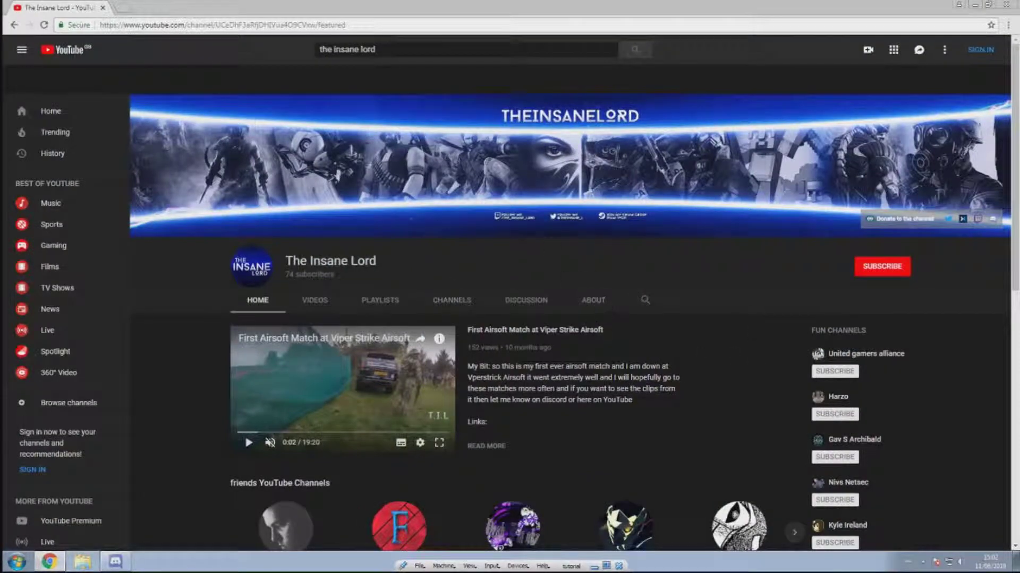
scroll(472, 370, down, 2)
click(484, 341)
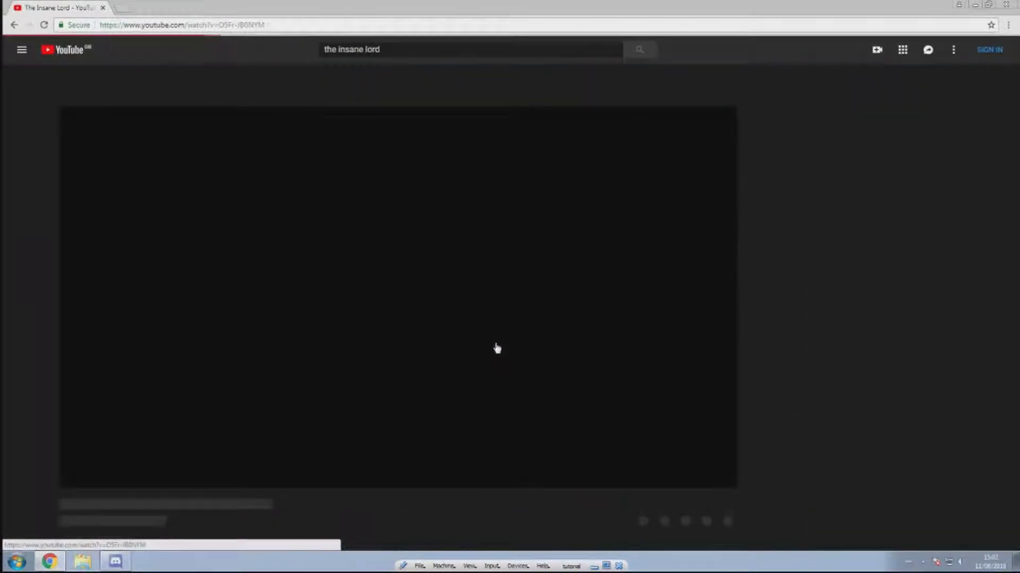
Expand the video's description and open its Discord invite link.
scroll(332, 307, down, 5)
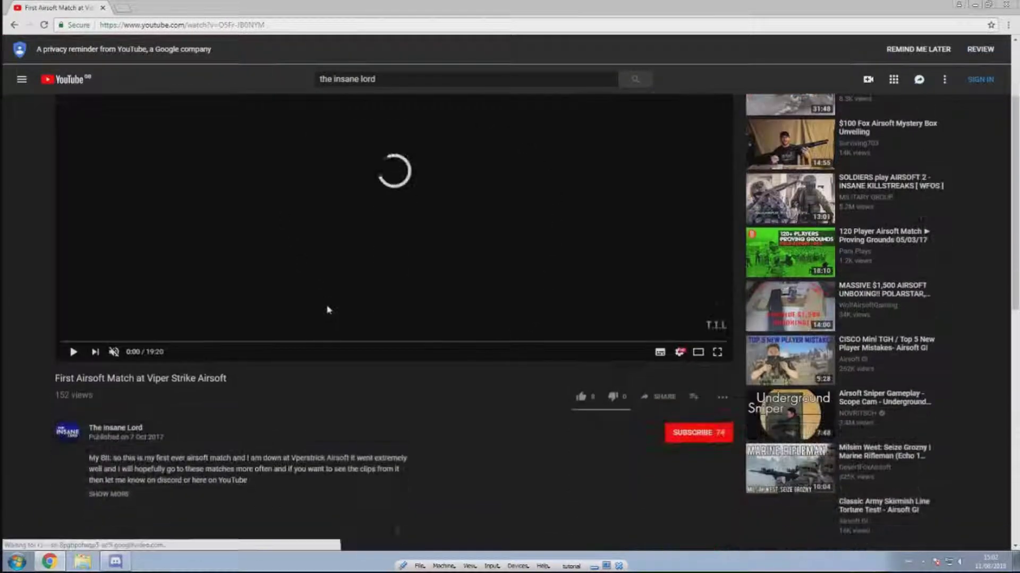
scroll(113, 459, down, 1)
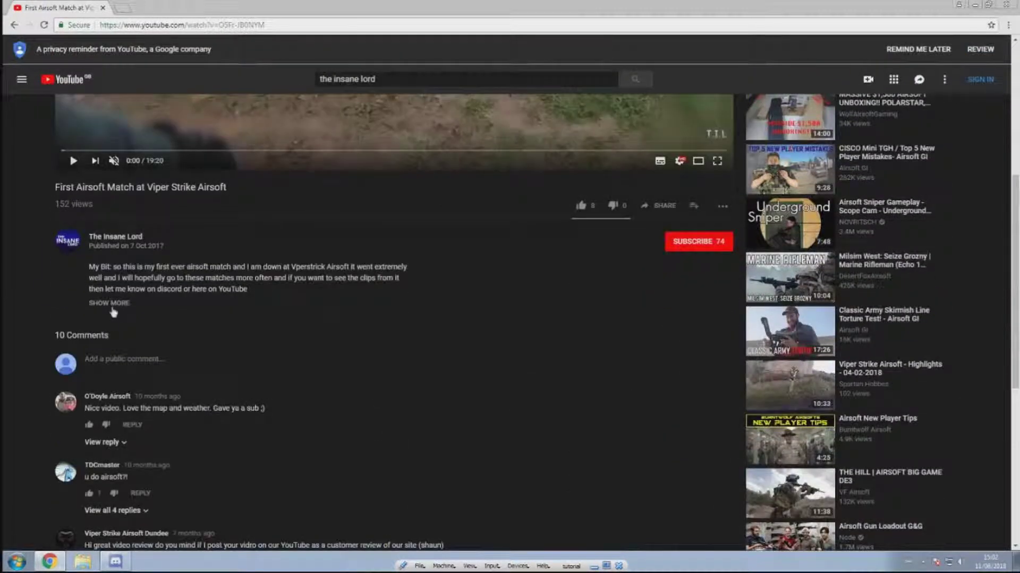
click(109, 304)
scroll(125, 328, down, 1)
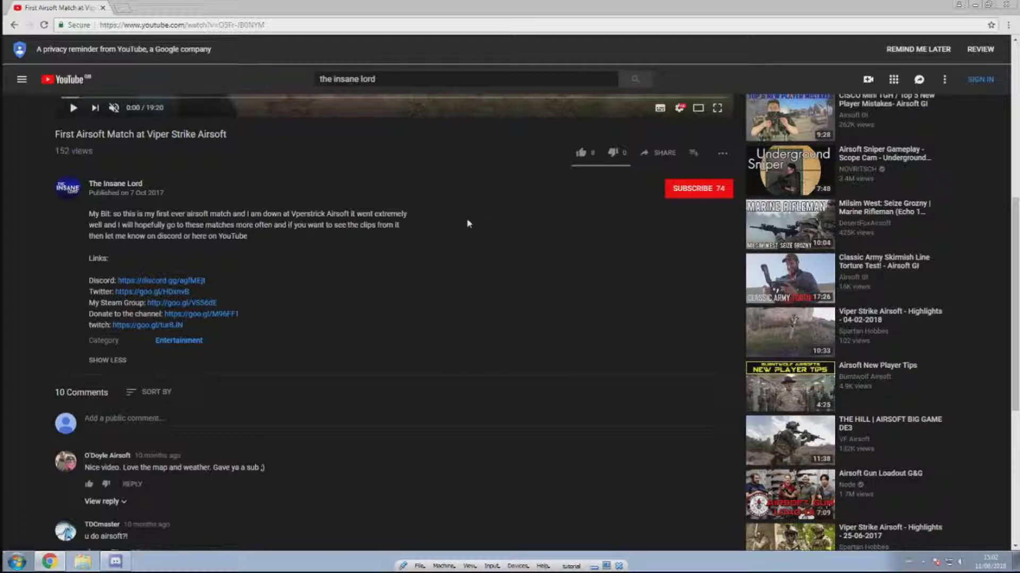
scroll(429, 238, up, 4)
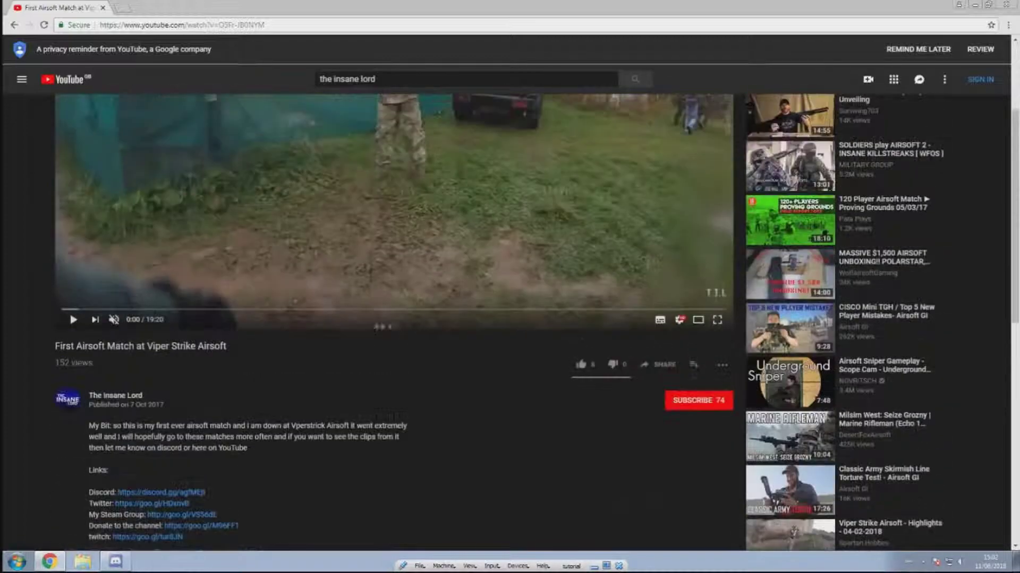
scroll(365, 273, down, 3)
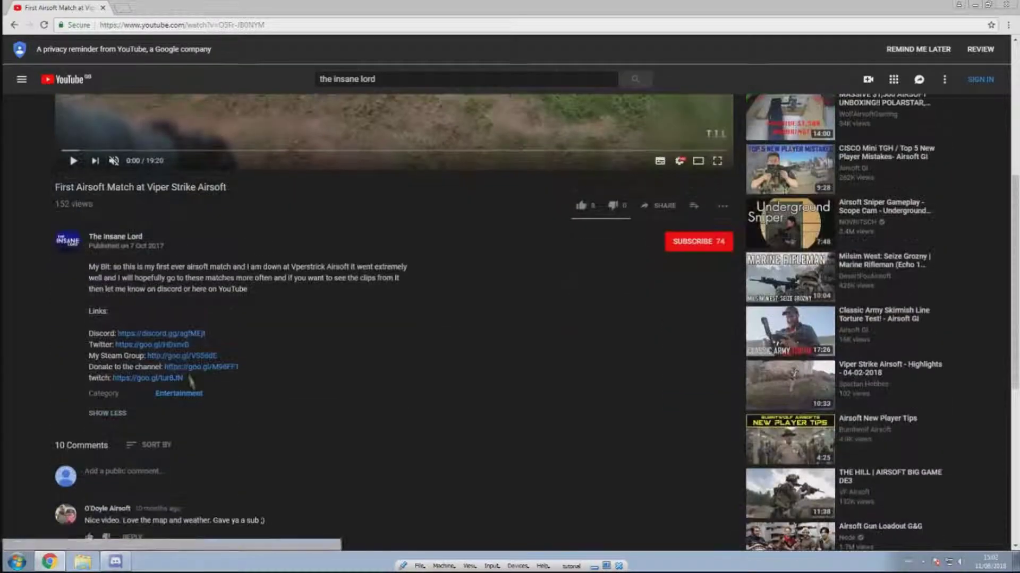
click(174, 339)
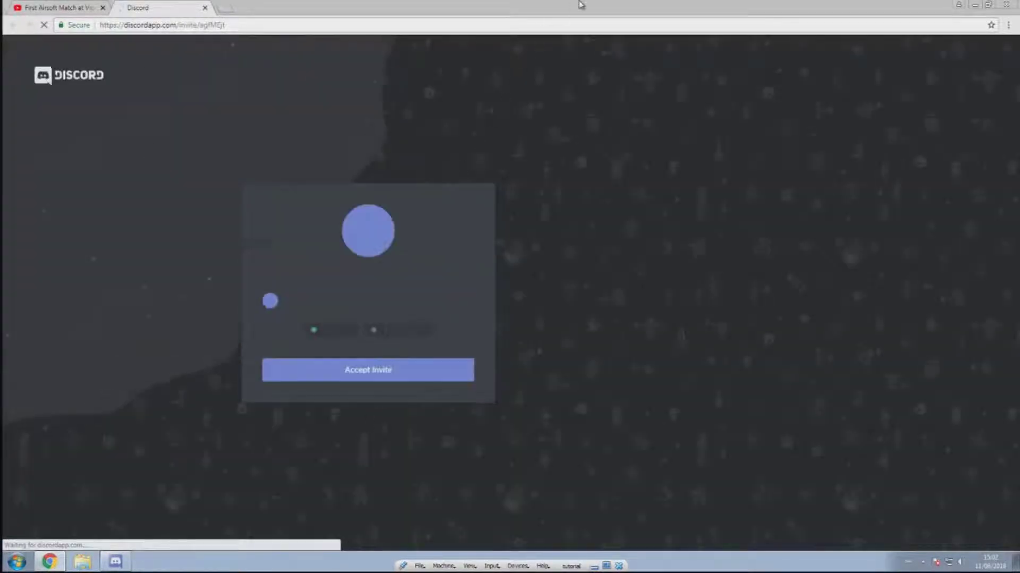
Restore the browser to a smaller window and join The Insane Lord Discord Server from the invitation in Discord.
double_click(588, 18)
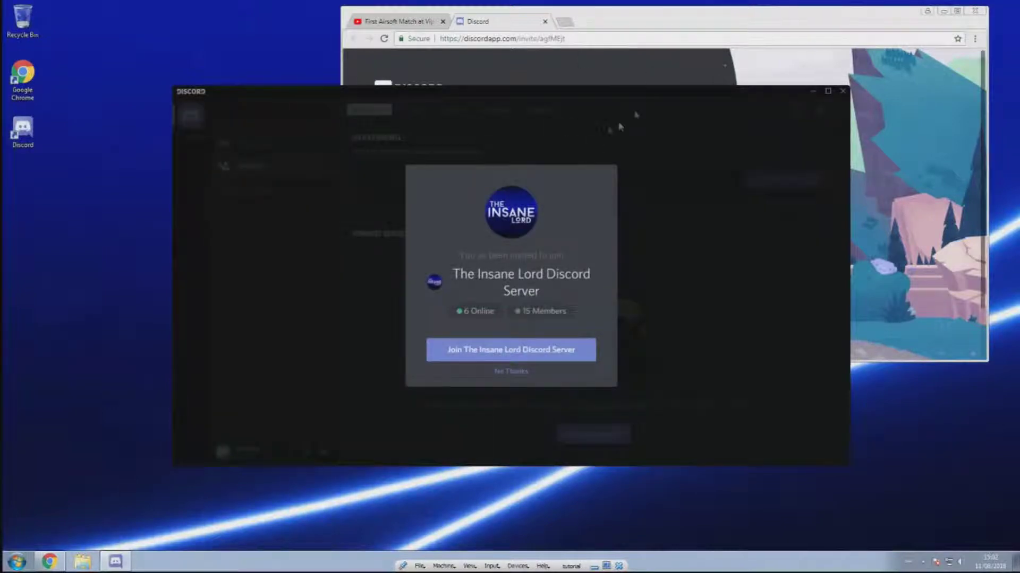
click(619, 28)
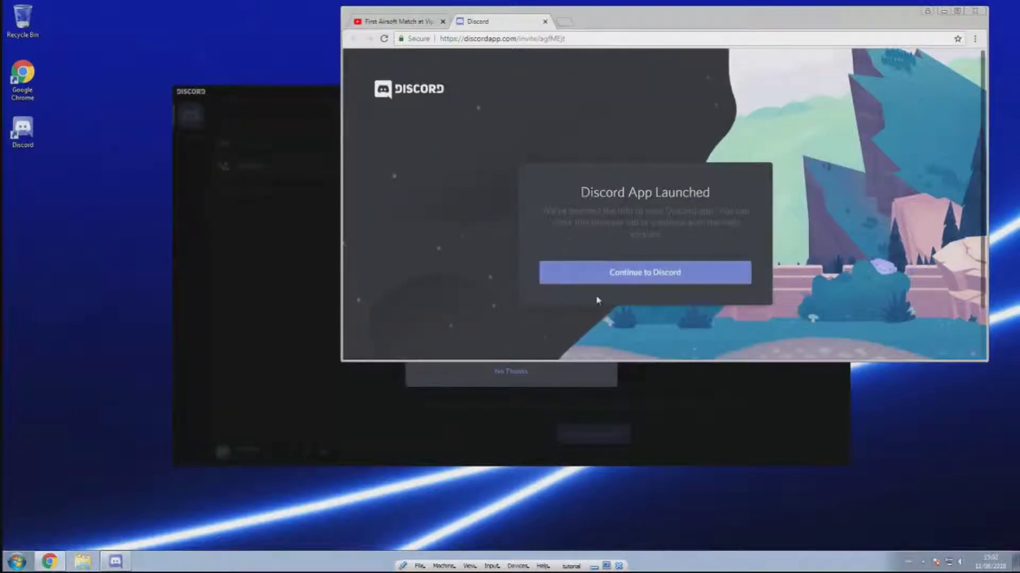
click(555, 380)
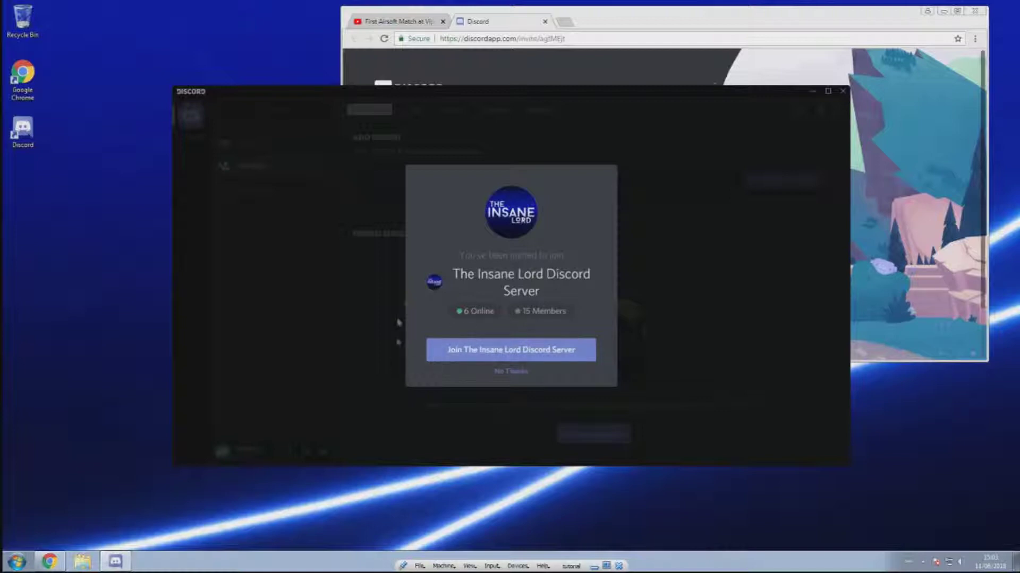
click(475, 350)
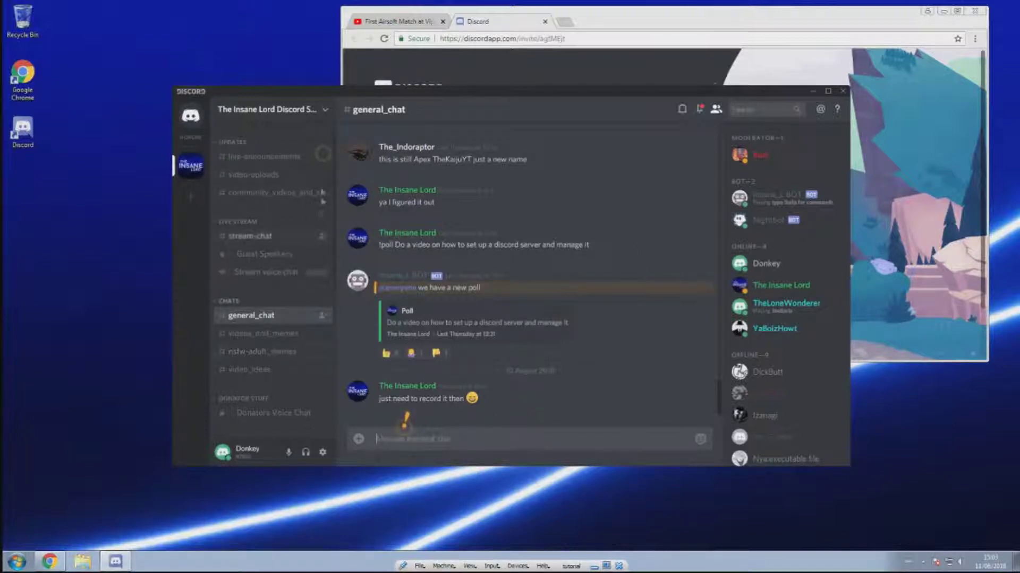
Open and dismiss the Organize by Channels tip in the server's channel list.
click(322, 158)
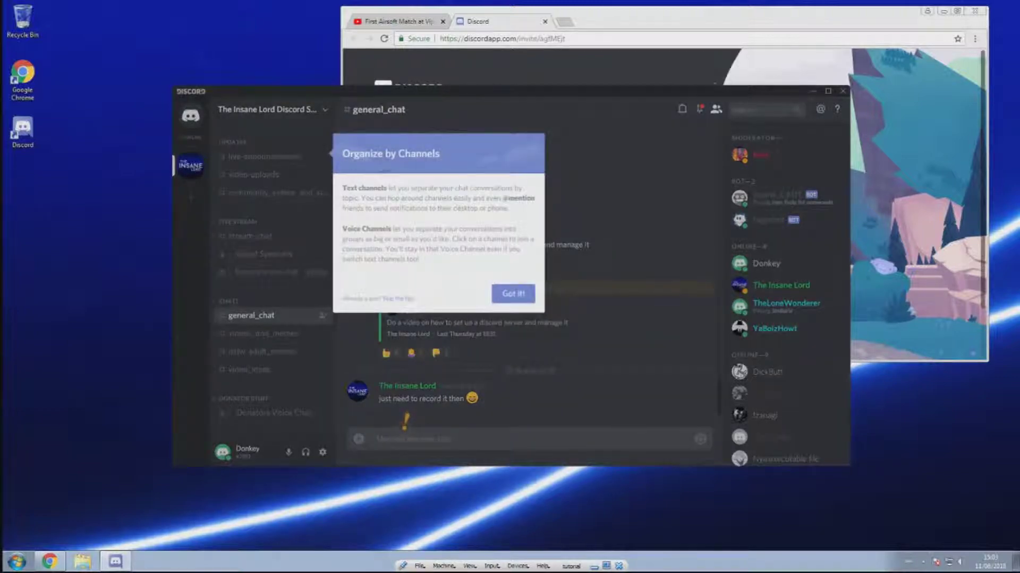
click(506, 293)
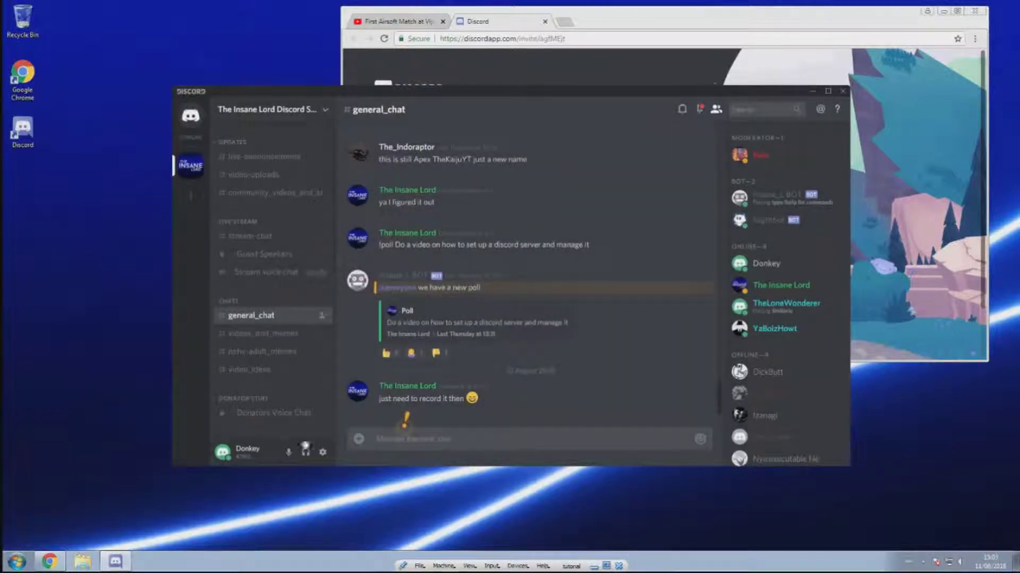
Collapse every channel category except Chats: Updates, Live Stream, Donator Stuff, Moderator Chats, Voice Chat Rooms, Bot Chats and Other.
drag(268, 168, 303, 195)
scroll(244, 330, down, 1)
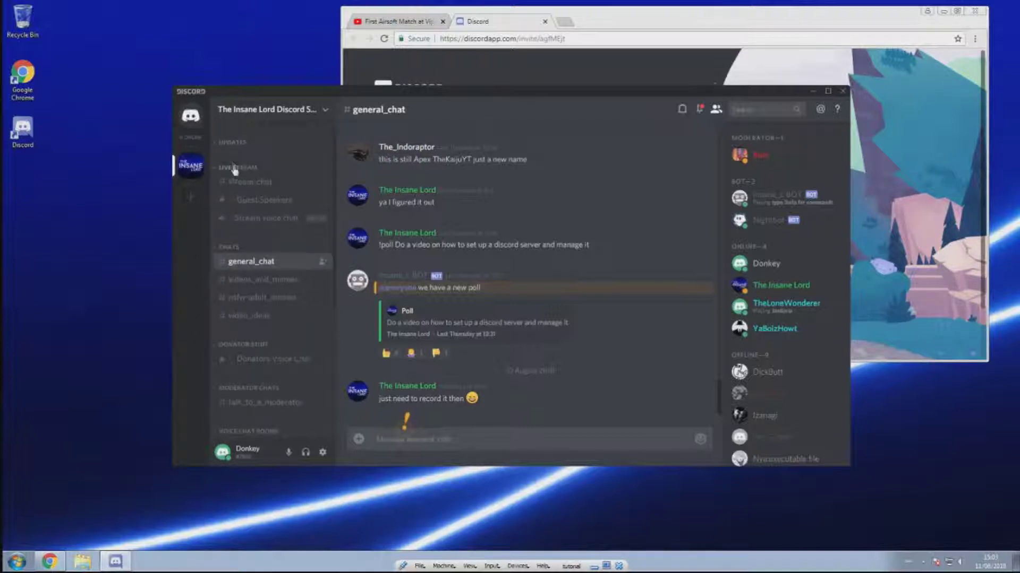
click(234, 168)
click(238, 291)
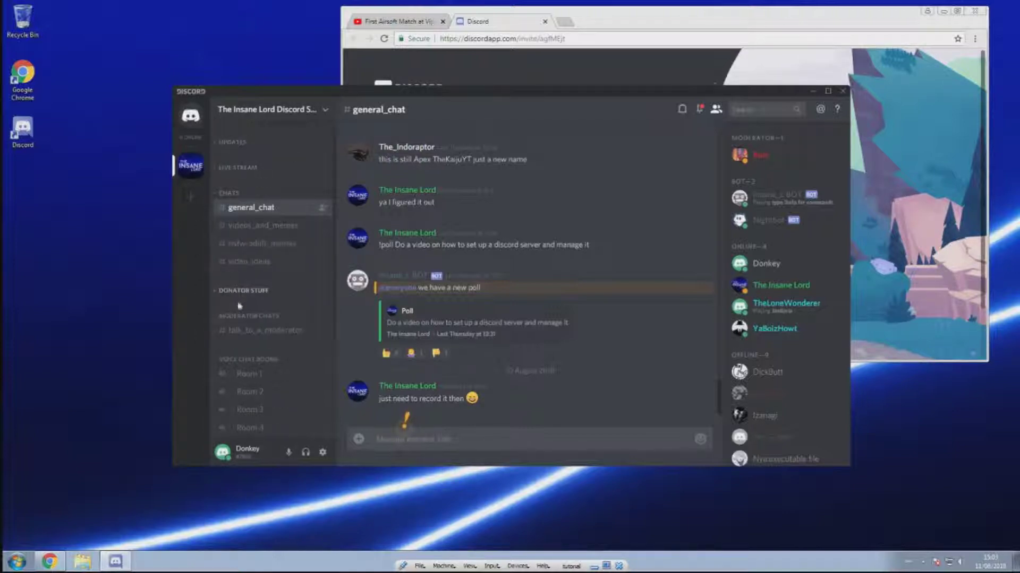
click(247, 316)
click(244, 341)
click(236, 366)
click(237, 395)
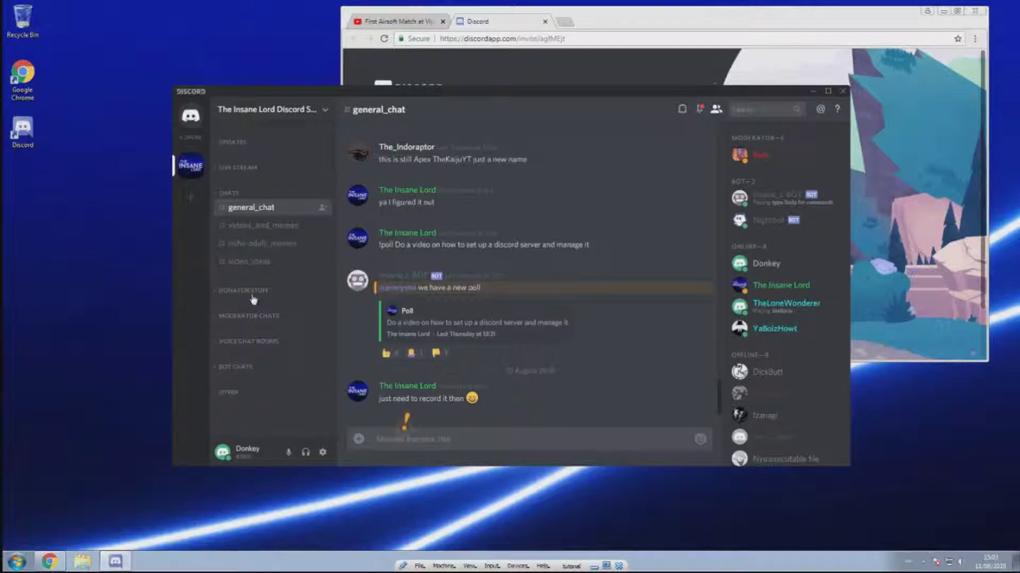
click(258, 291)
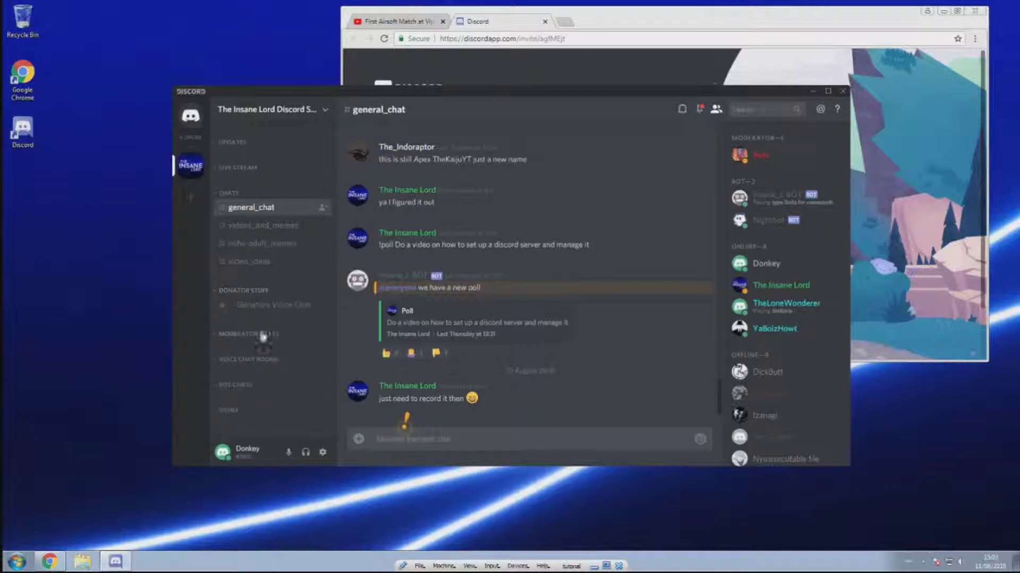
click(249, 291)
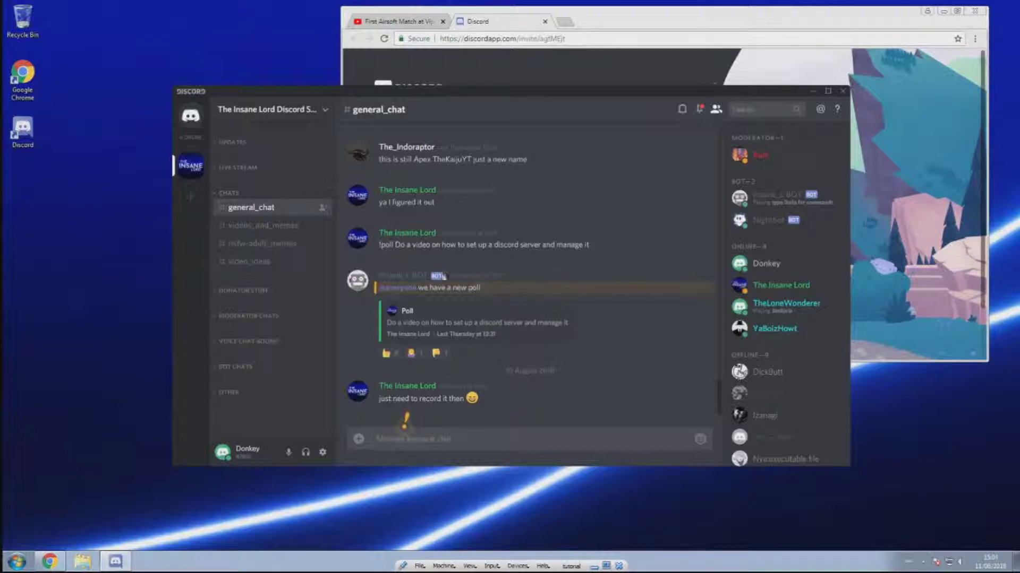
Open and dismiss the Have a Conversation tip above the general_chat message box.
click(406, 427)
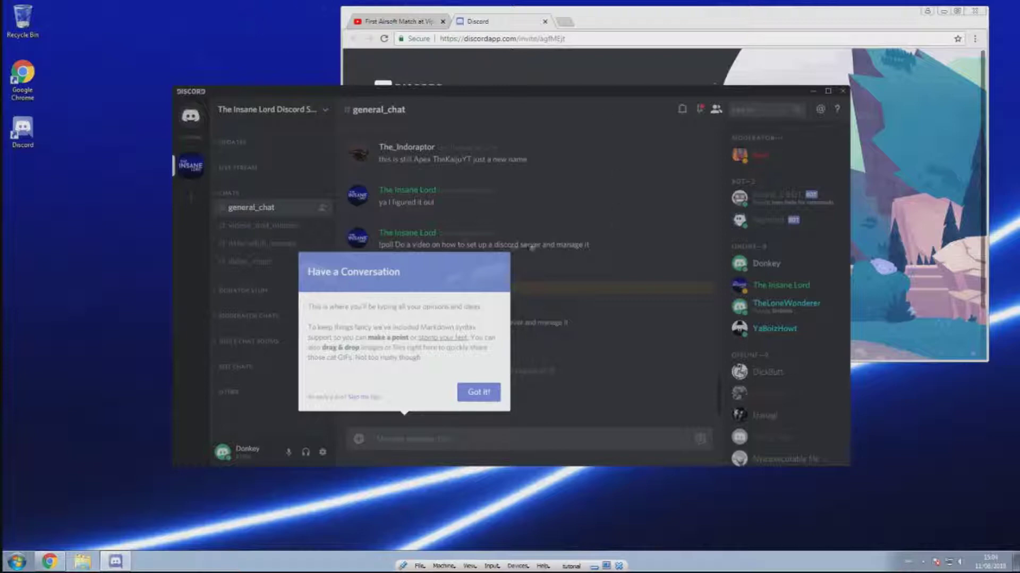
click(478, 392)
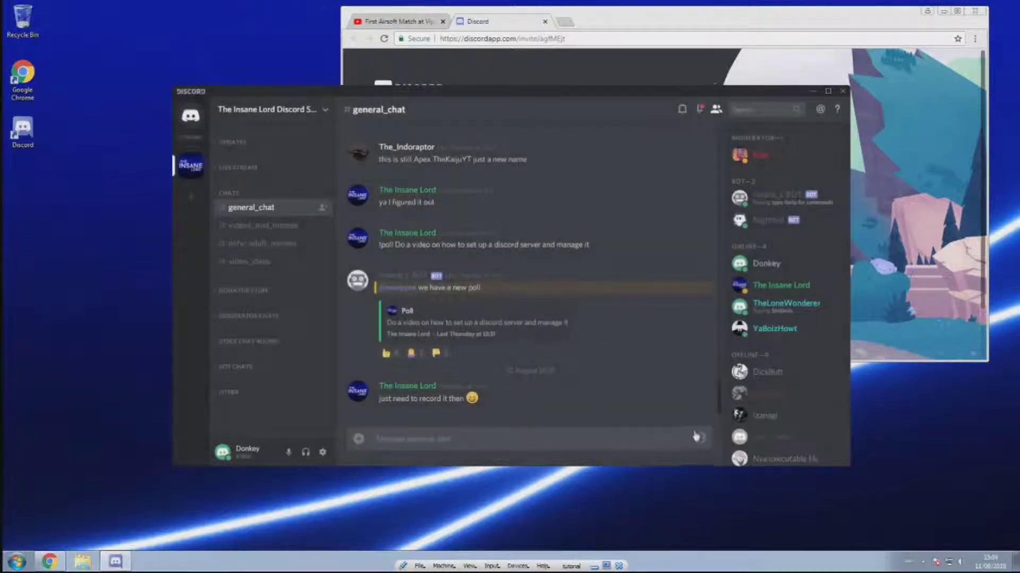
Look through the emoji picker of the general_chat message box and close it without choosing an emoji.
click(700, 441)
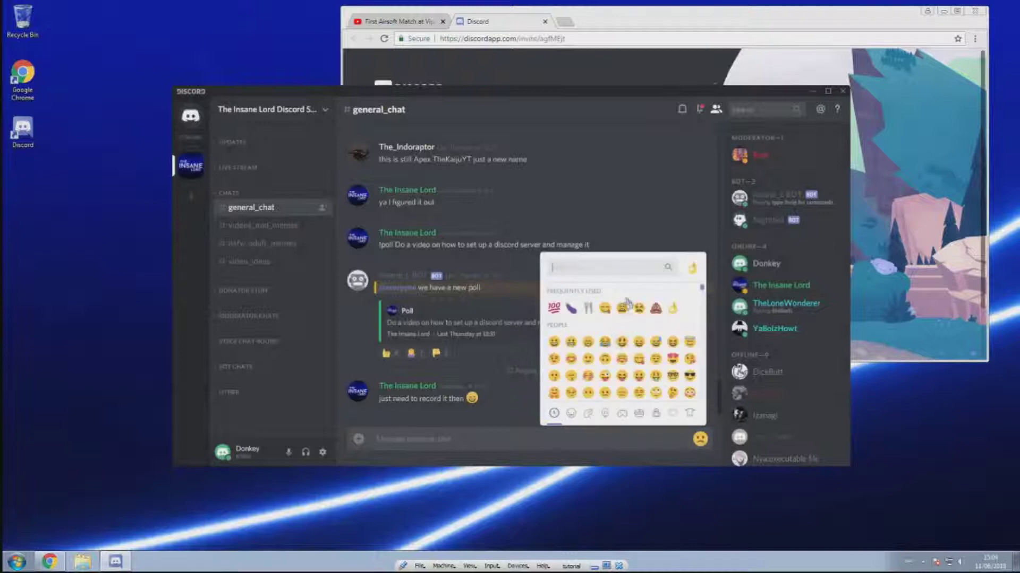
scroll(579, 377, down, 2)
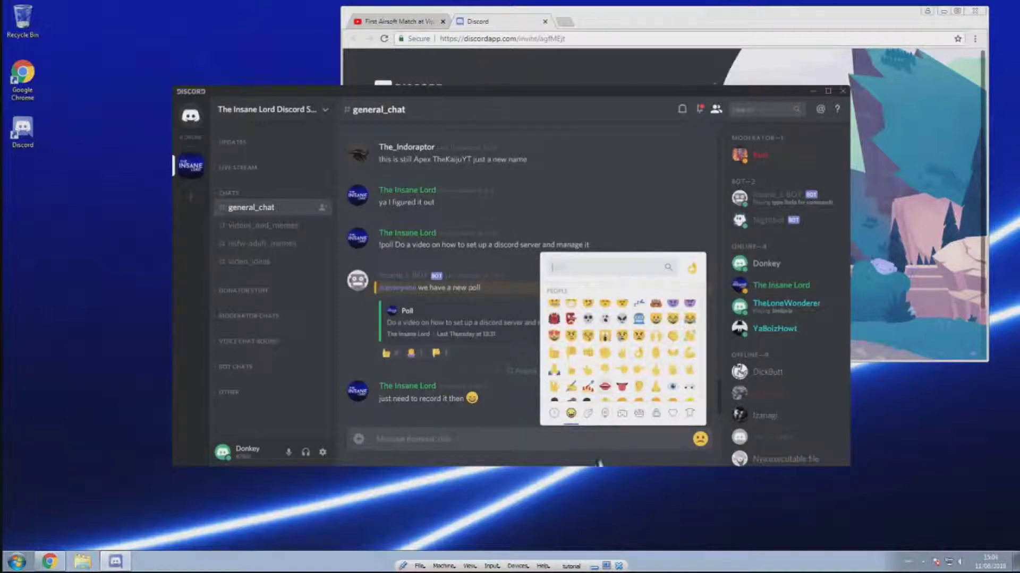
click(700, 440)
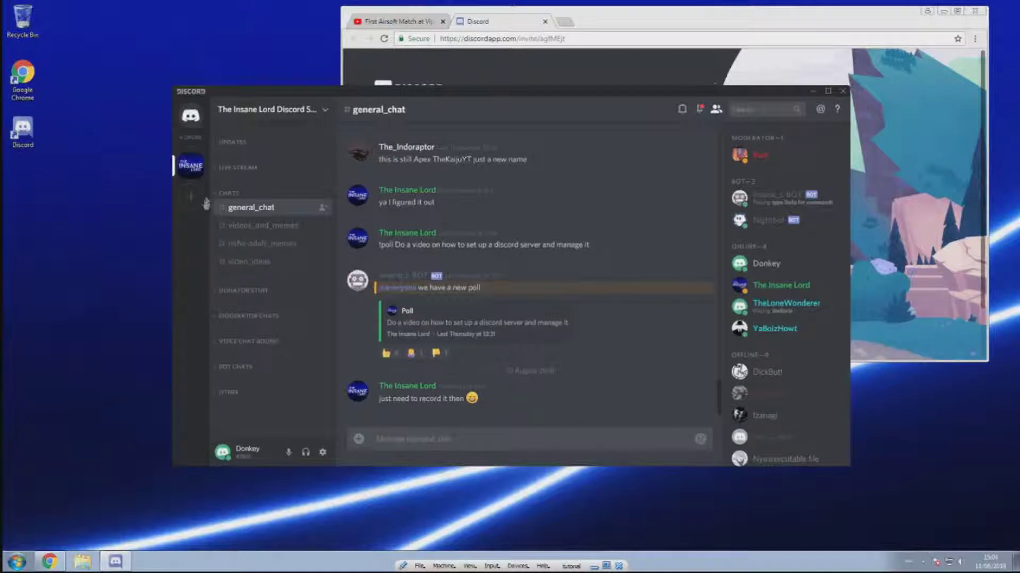
Start joining another server by instant invite, and copy the invite code from the Discord invite address in Chrome.
click(192, 209)
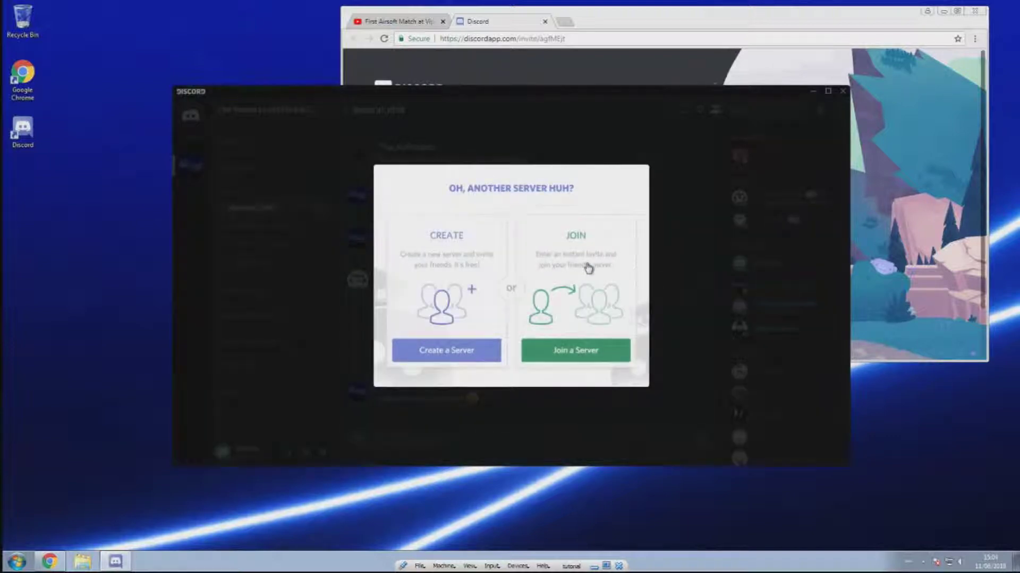
click(614, 288)
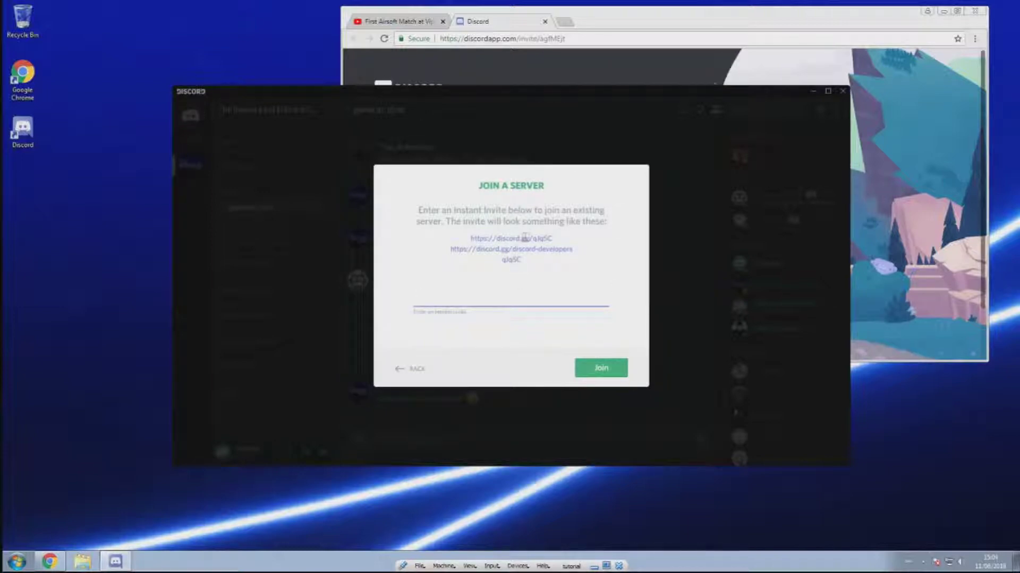
click(475, 235)
drag(540, 39, 565, 38)
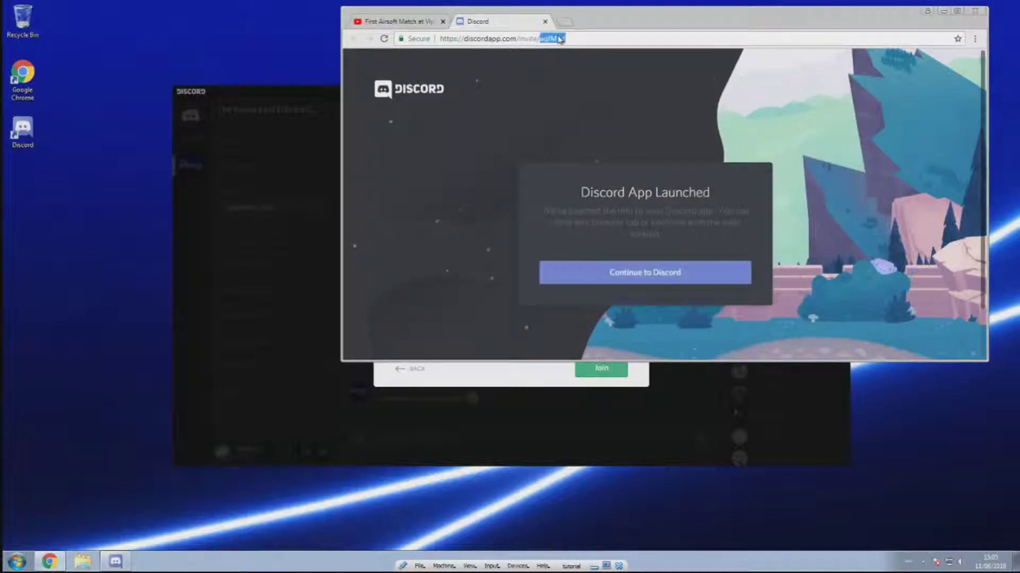
right_click(558, 38)
click(579, 75)
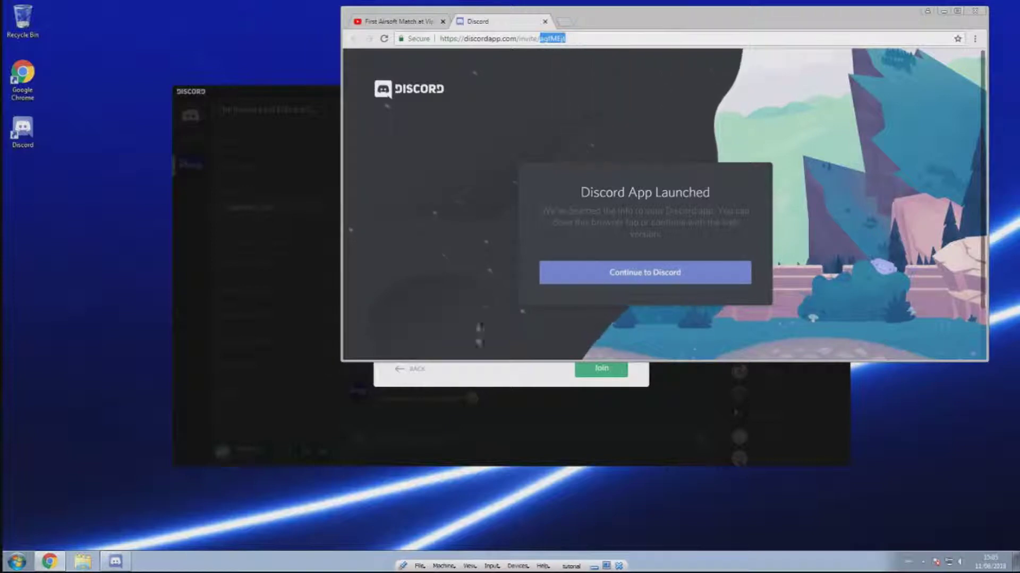
Paste the copied invite code into Discord's Join a Server dialog and join the server.
click(479, 370)
click(466, 301)
right_click(502, 308)
click(498, 313)
key(ctrl+v)
click(611, 371)
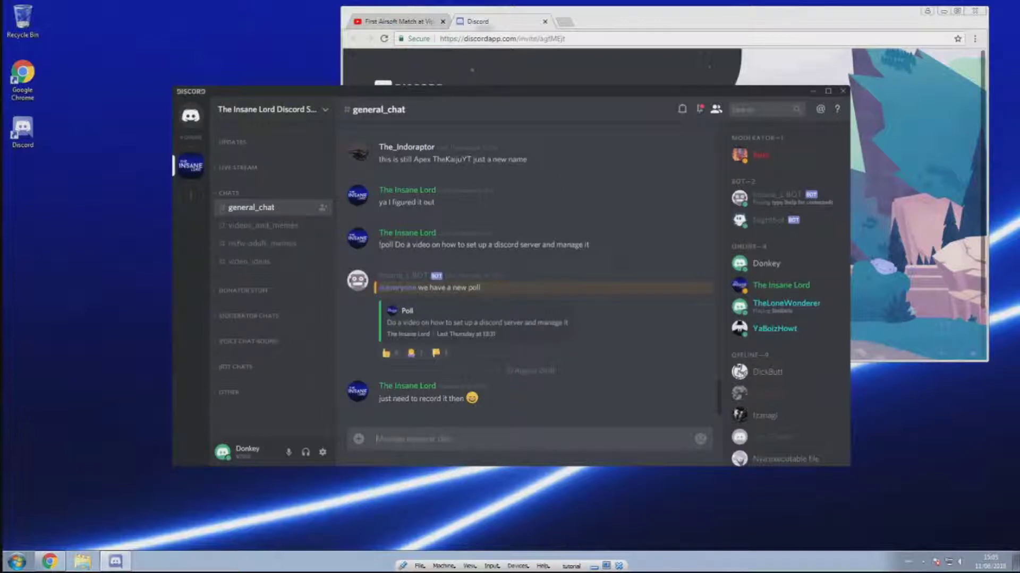
Review the Discord link in the YouTube video's description and return to the Discord invite page.
click(403, 21)
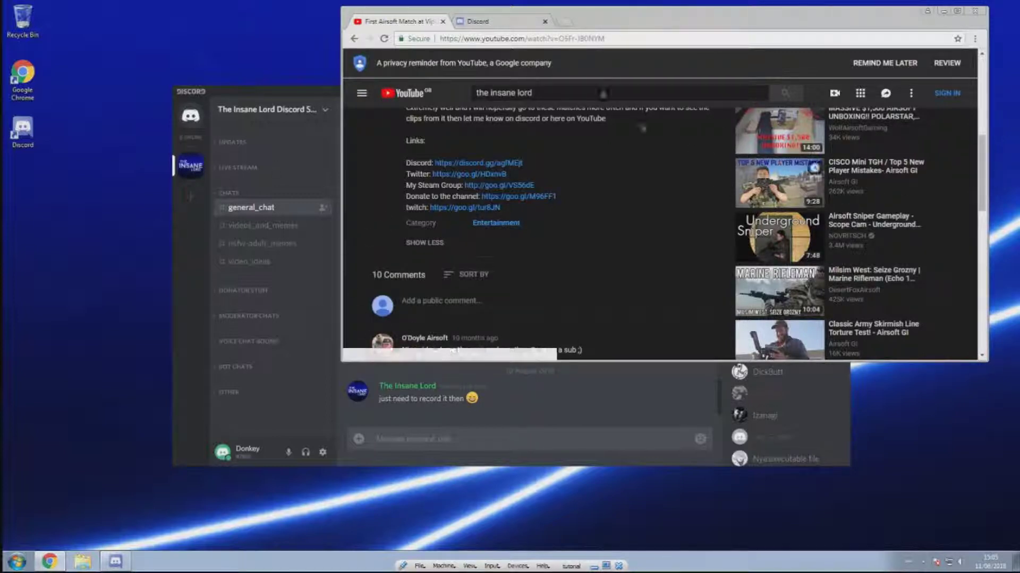
click(508, 17)
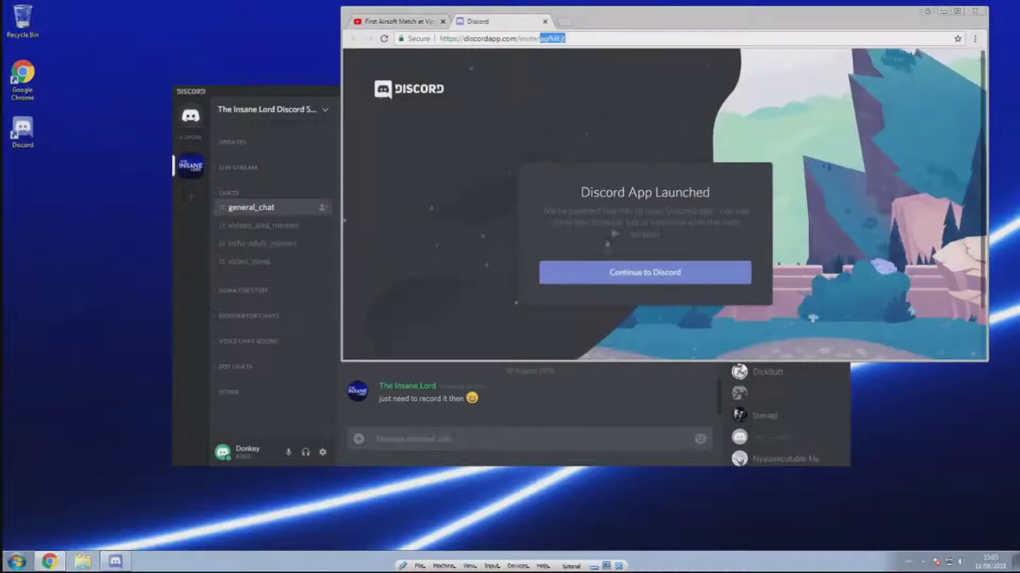
Open discordapp.com in a new Chrome tab, view The Insane Lord server in the web version, then close that tab and minimize Chrome.
middle_click(472, 16)
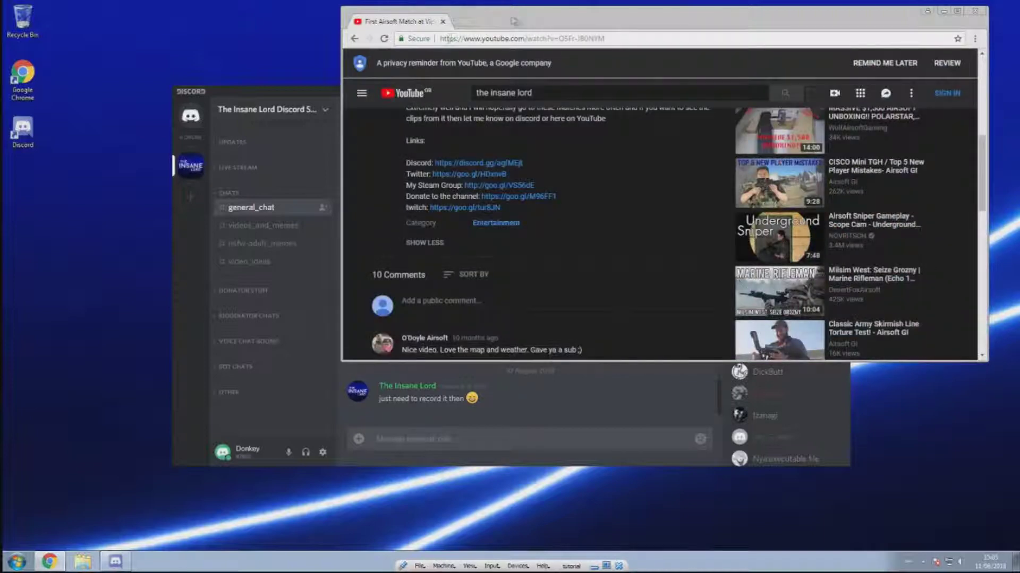
click(462, 22)
drag(264, 94, 250, 92)
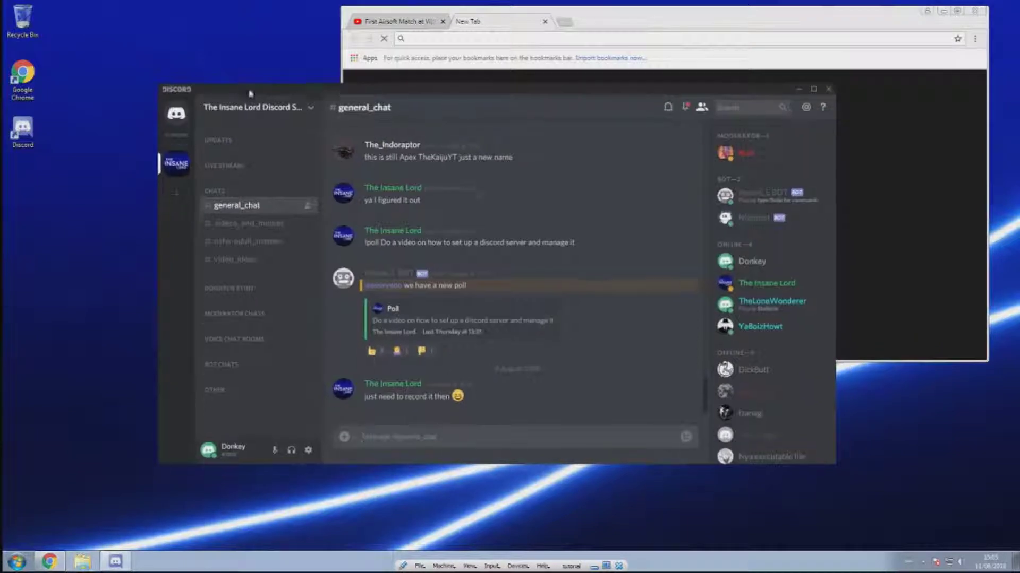
click(475, 24)
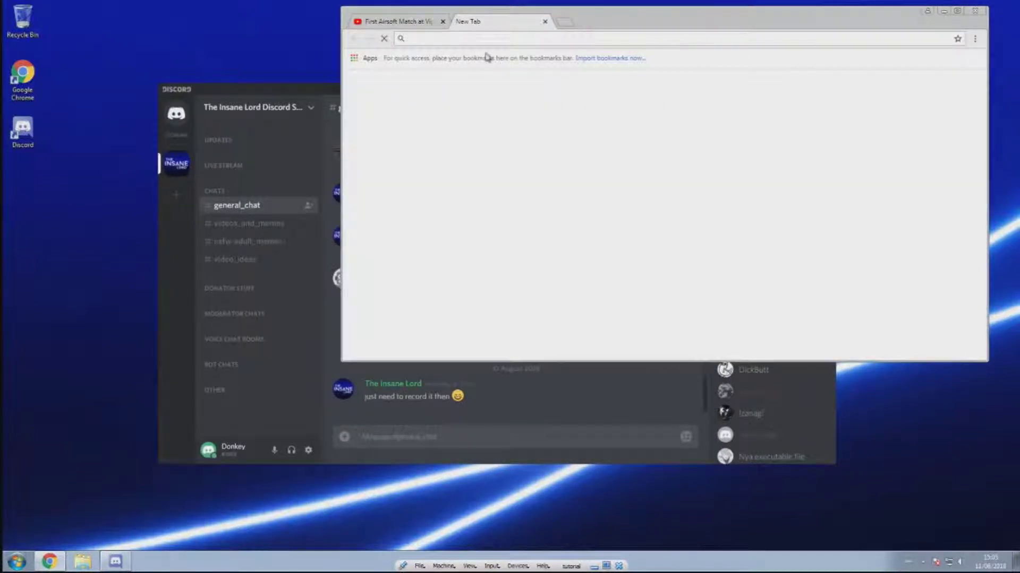
text(d)
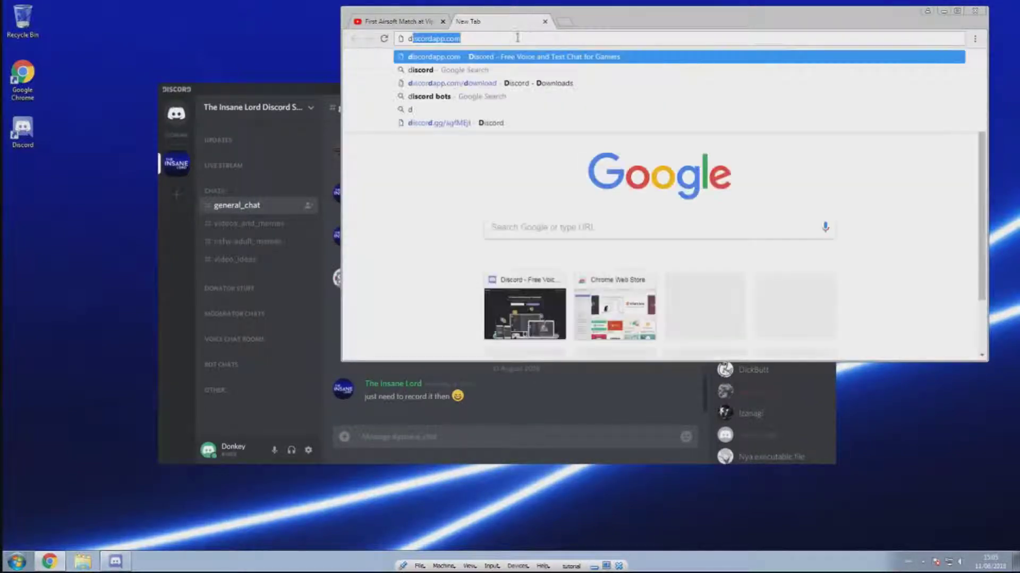
key(Return)
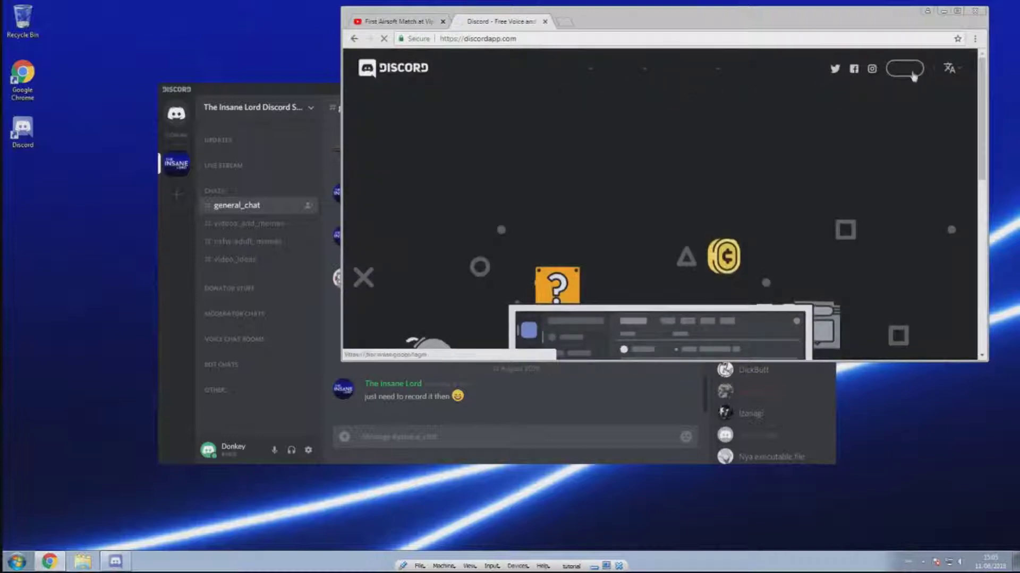
click(912, 74)
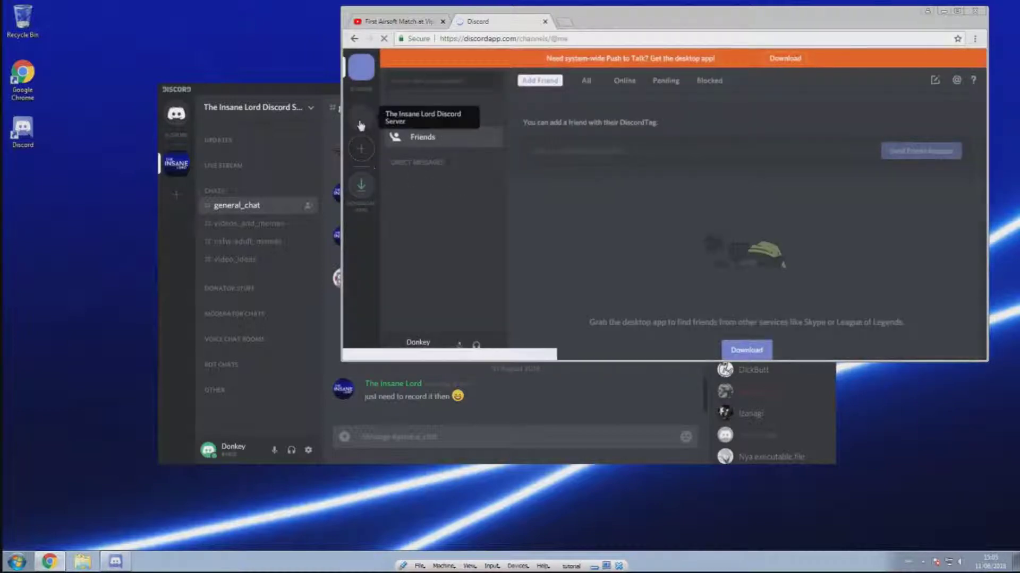
click(361, 123)
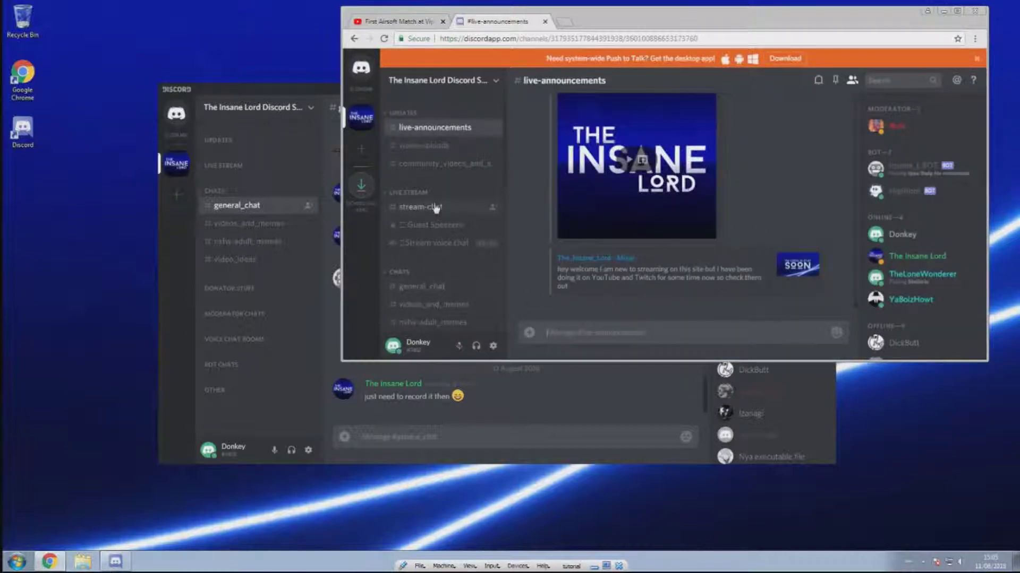
middle_click(512, 24)
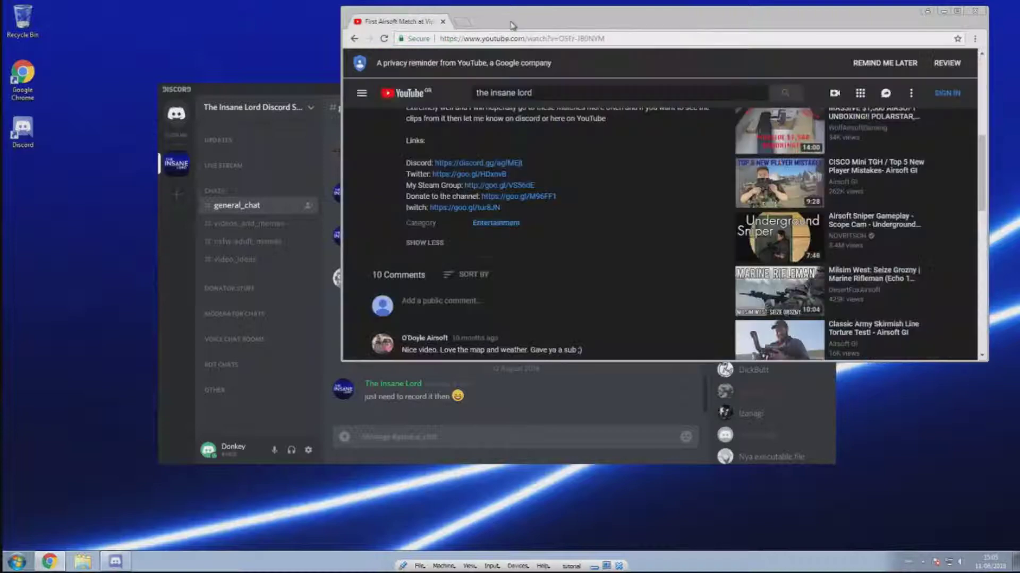
click(943, 10)
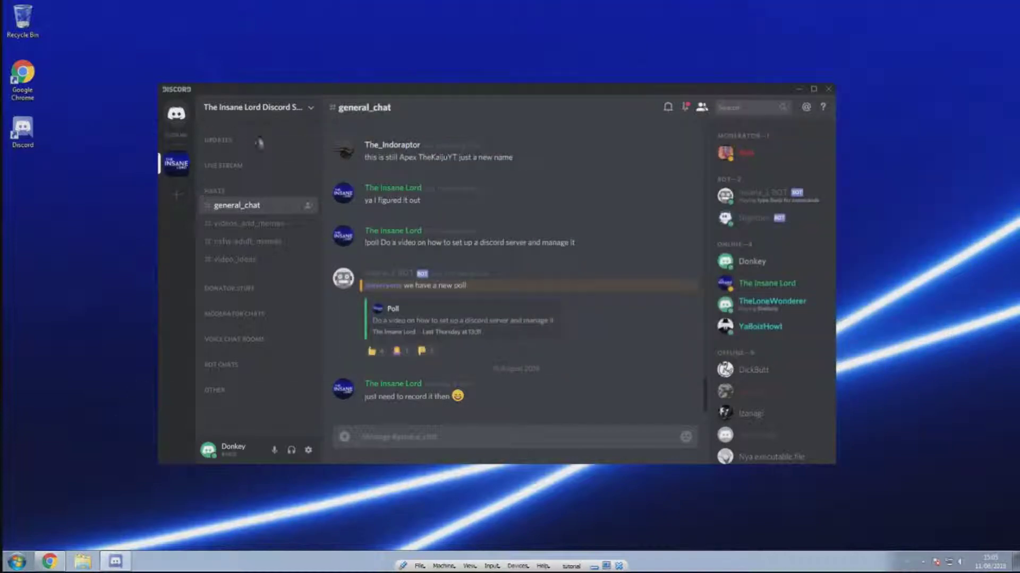
Look inside the Bot Chats category and view the profiles of Nightbot and Insane_L BOT in the member list.
click(233, 366)
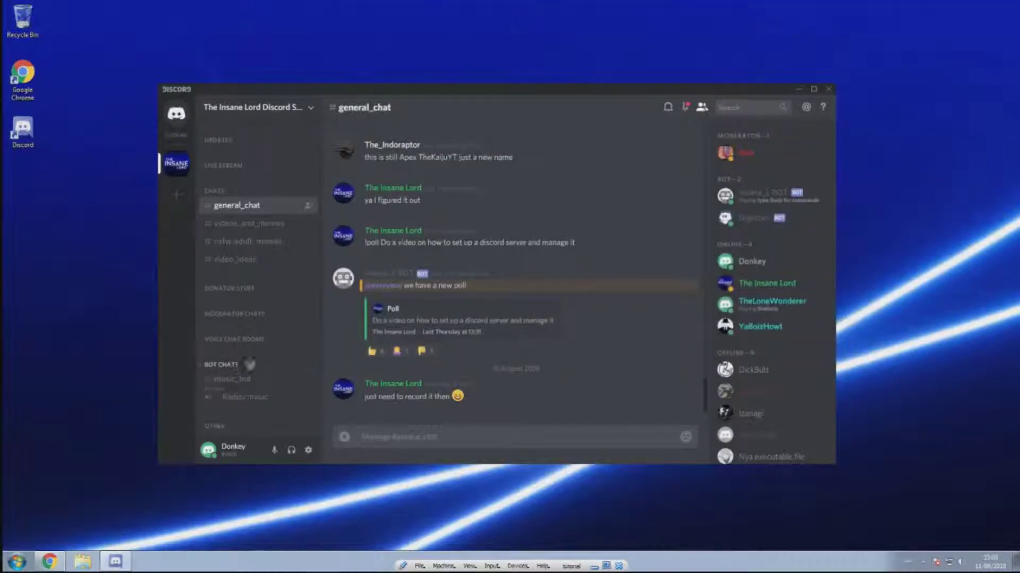
click(241, 365)
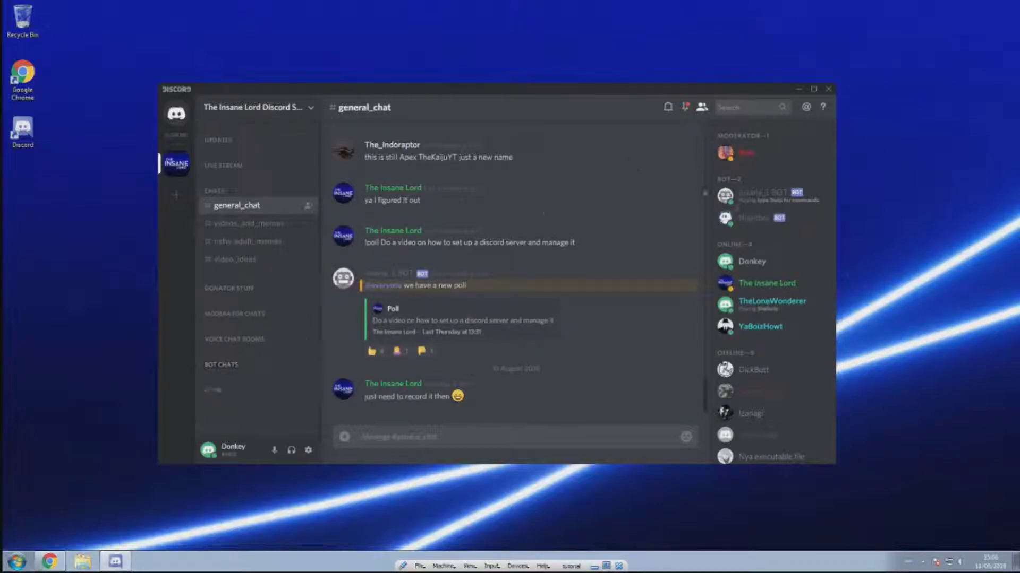
click(772, 220)
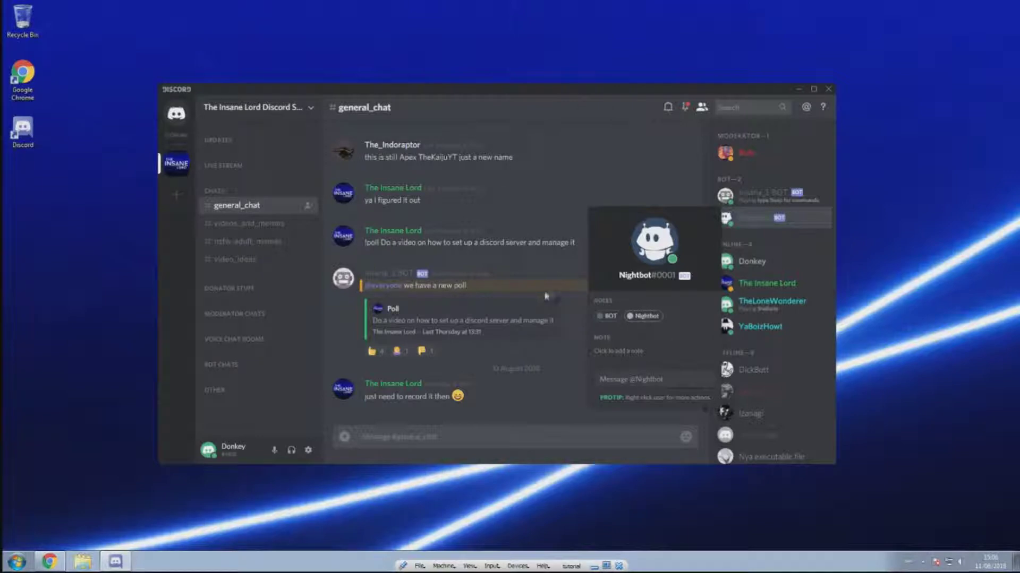
click(769, 205)
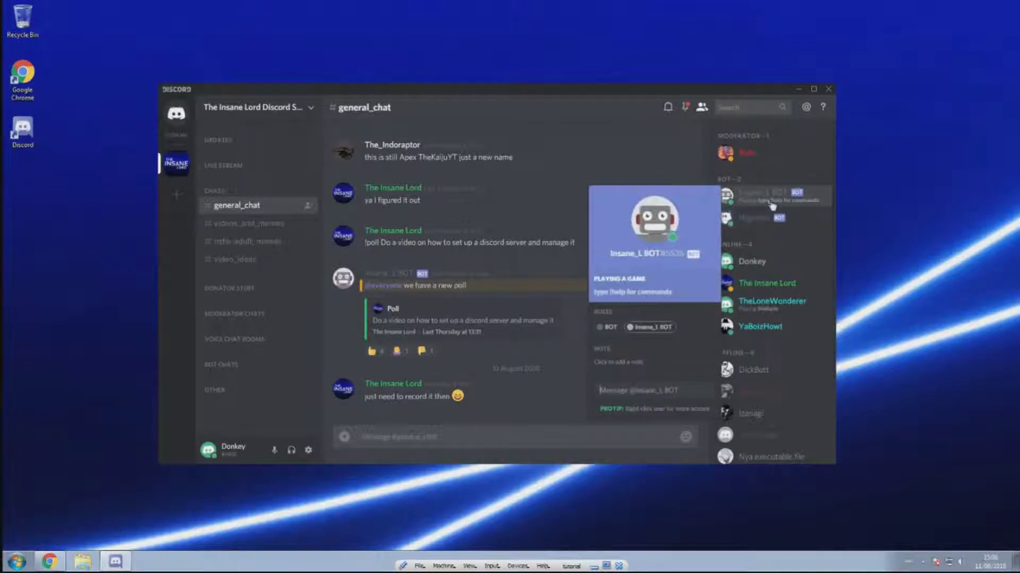
click(784, 218)
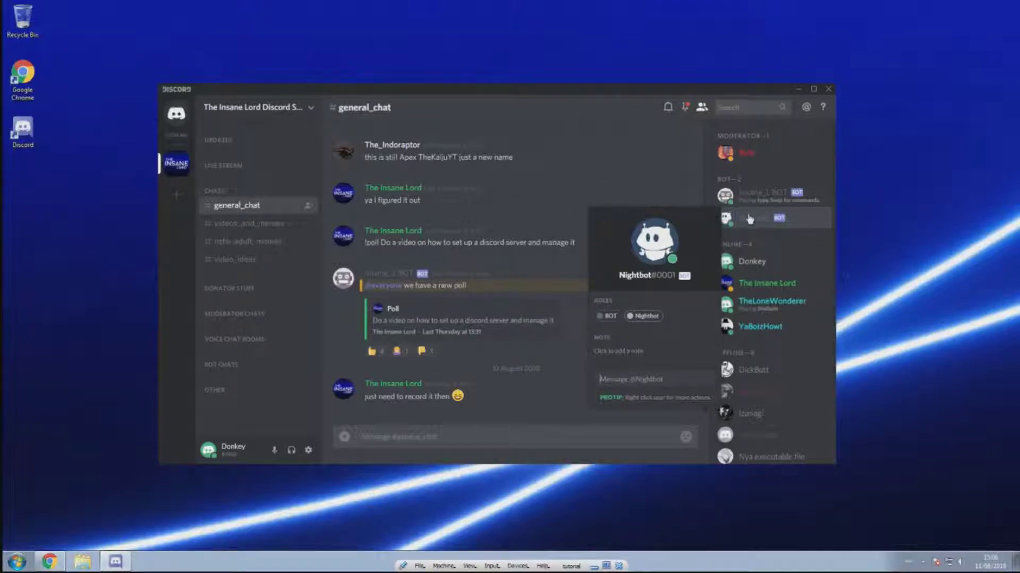
click(753, 192)
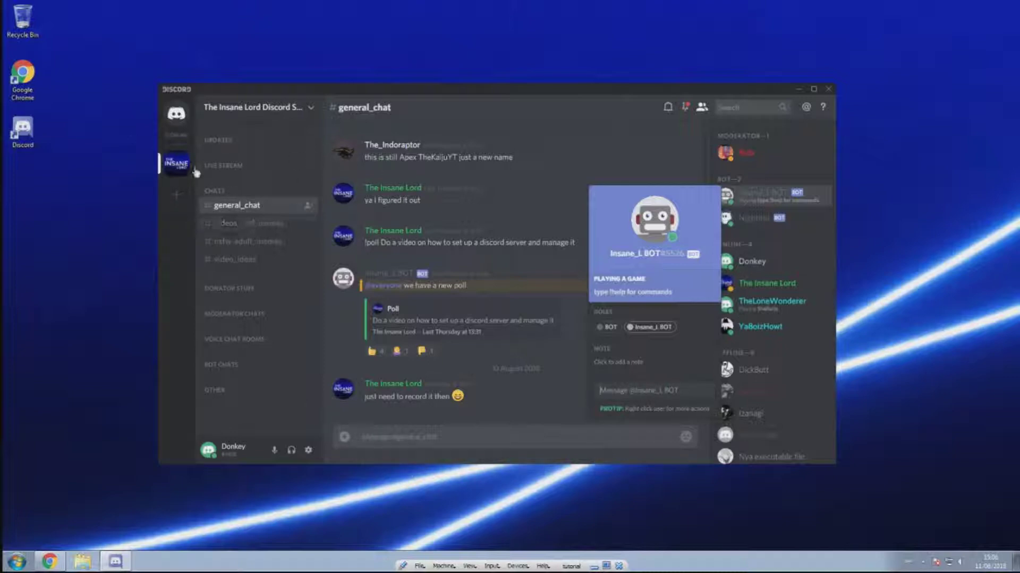
Start creating a new Discord server and name it donkey.
click(176, 194)
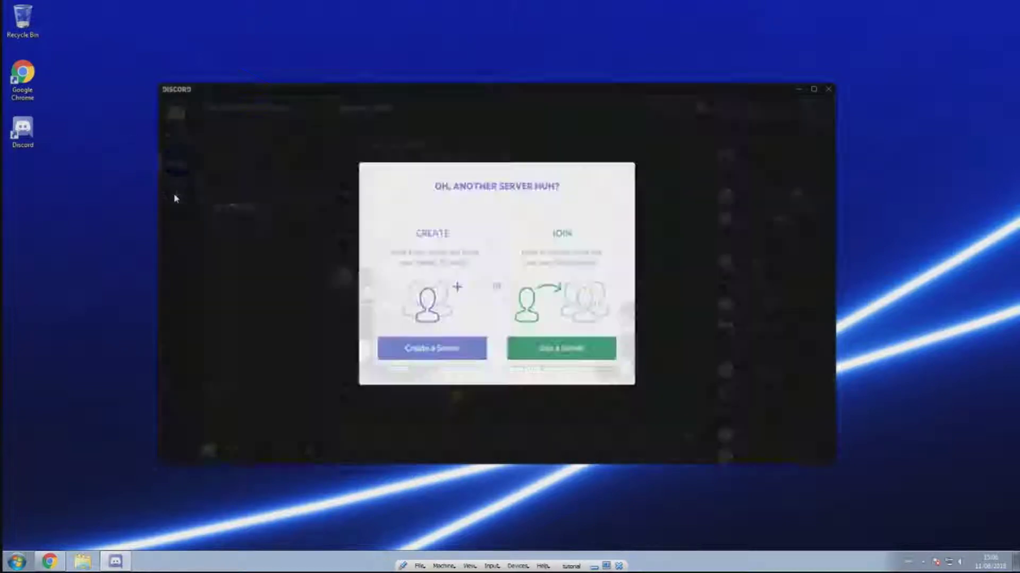
click(450, 348)
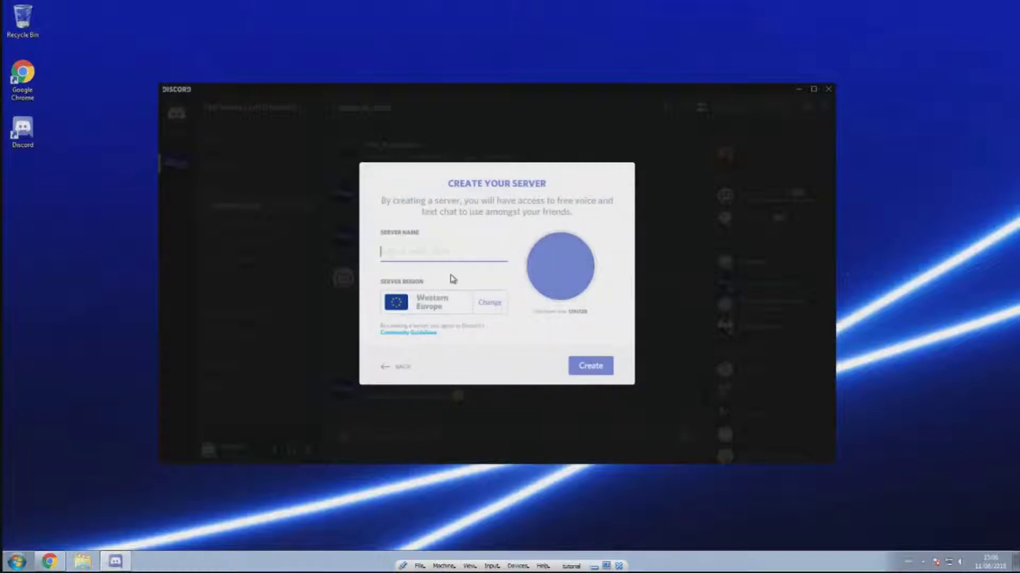
text(donkey)
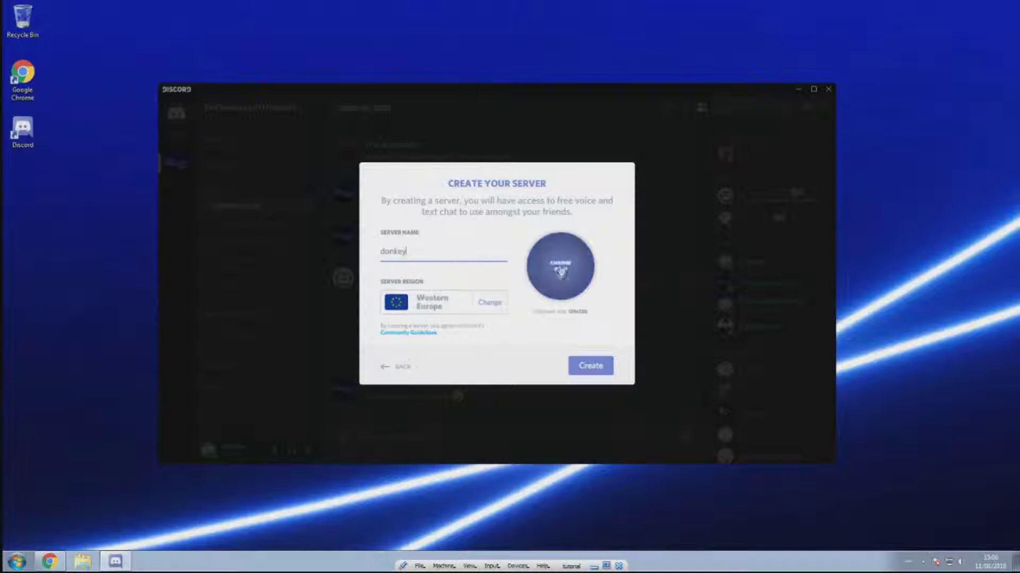
drag(437, 250, 365, 242)
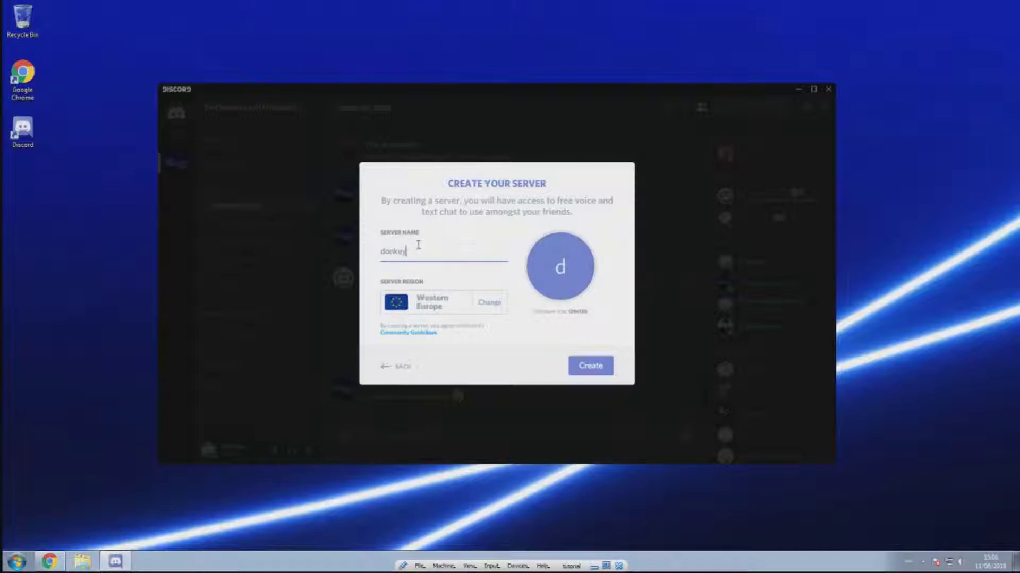
text(d)
key(BackSpace)
key(BackSpace)
Set the new server's region to Central Europe and create the server.
click(498, 310)
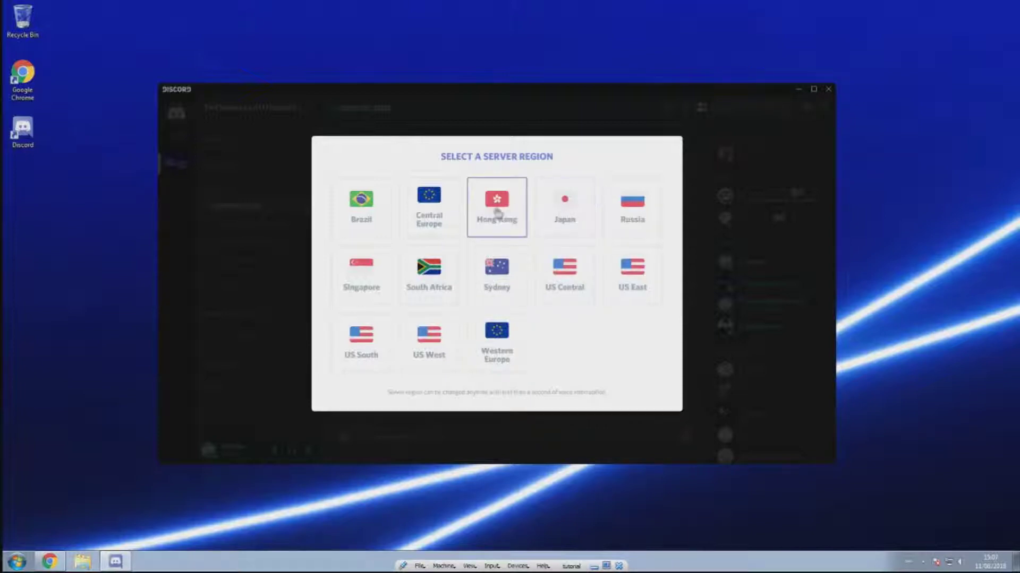
click(439, 210)
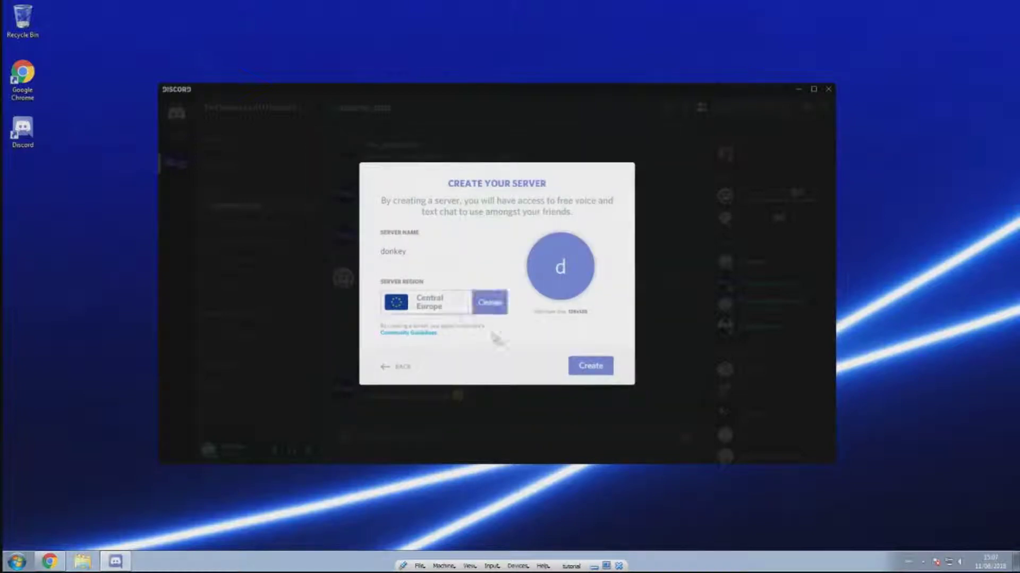
click(592, 367)
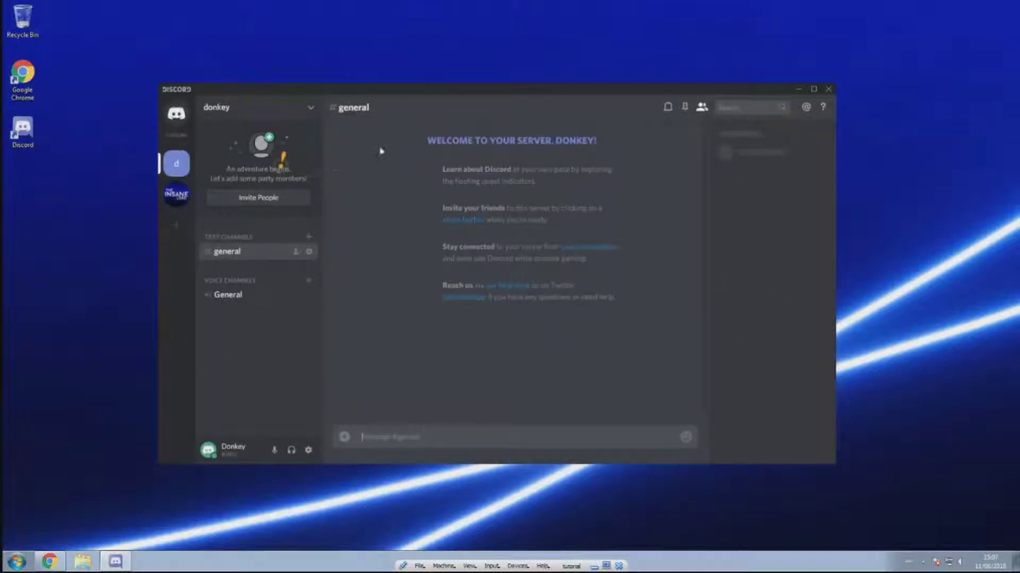
View the Invite Your Friends tip on the new server and dismiss the microphone warning.
click(280, 169)
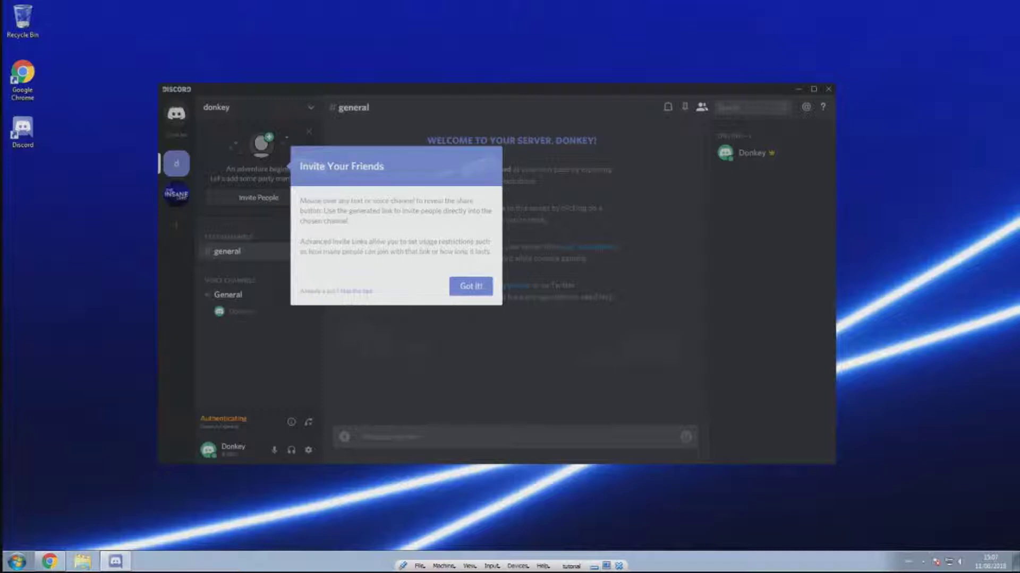
click(752, 152)
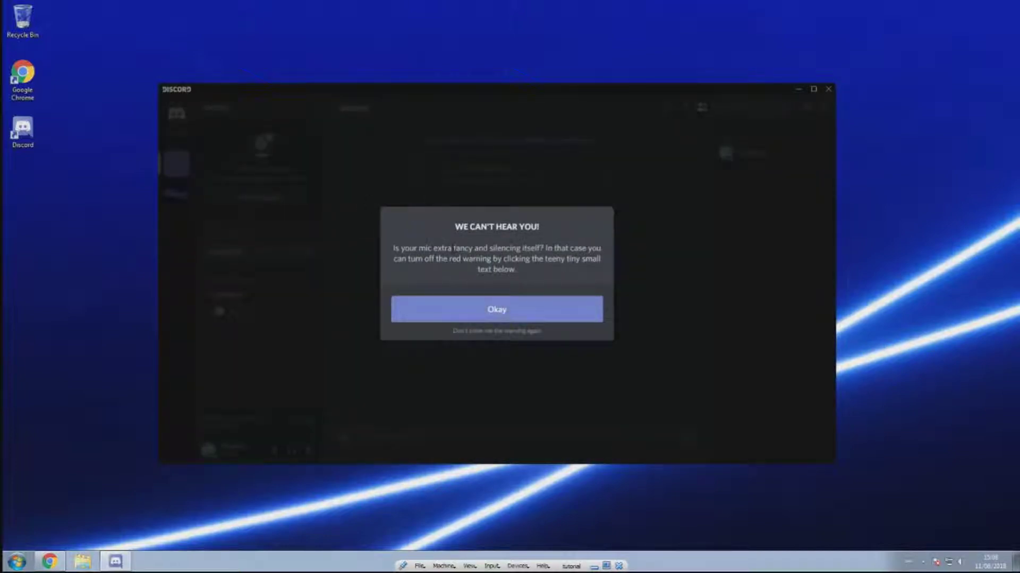
click(467, 307)
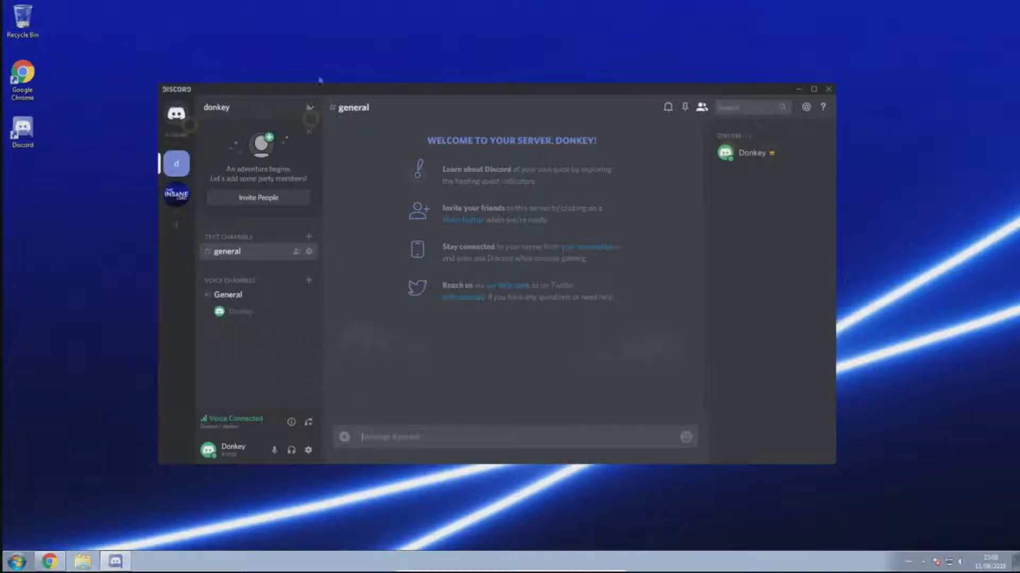
Create a category named dog in the donkey server's channel list.
right_click(246, 365)
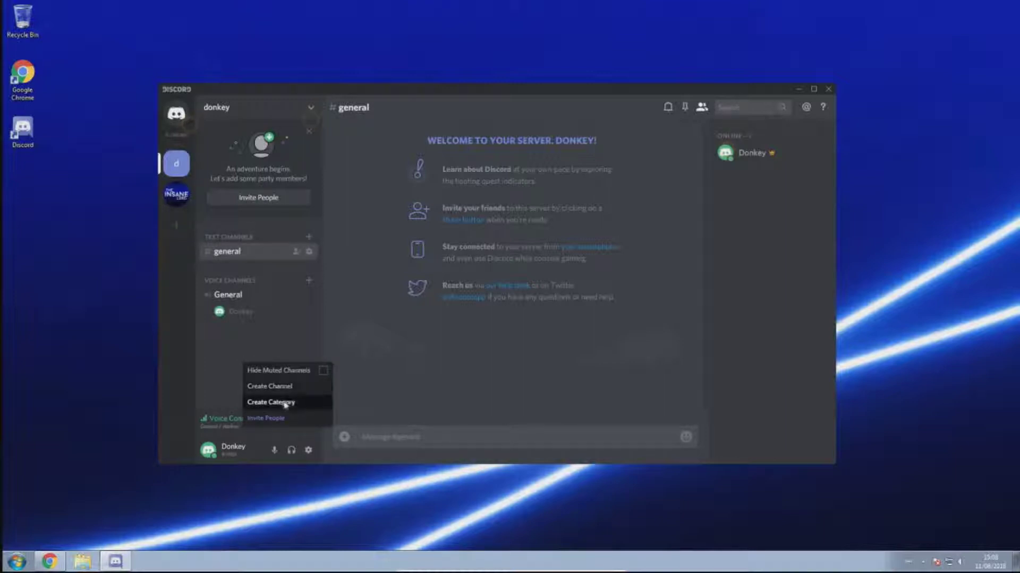
click(317, 407)
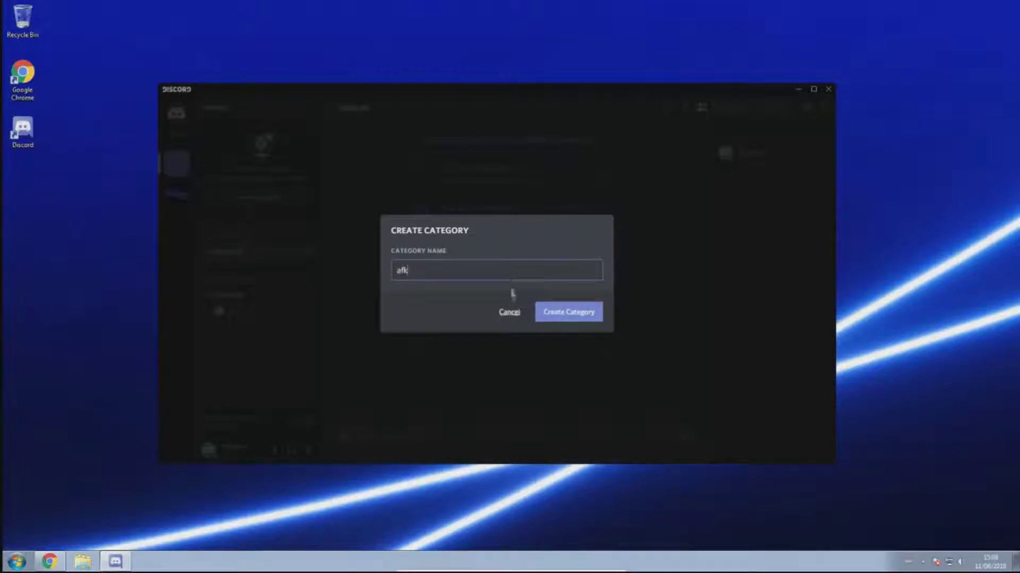
key(BackSpace)
key(BackSpace)
key(BackSpace)
text(meme)
key(BackSpace)
key(BackSpace)
key(BackSpace)
click(566, 313)
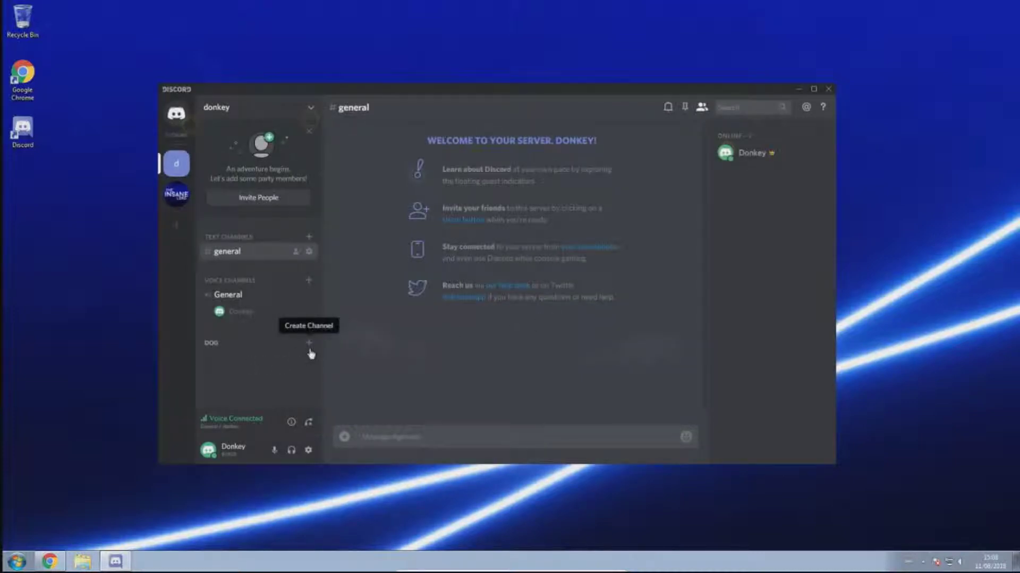
Delete the dog category from the server.
right_click(261, 348)
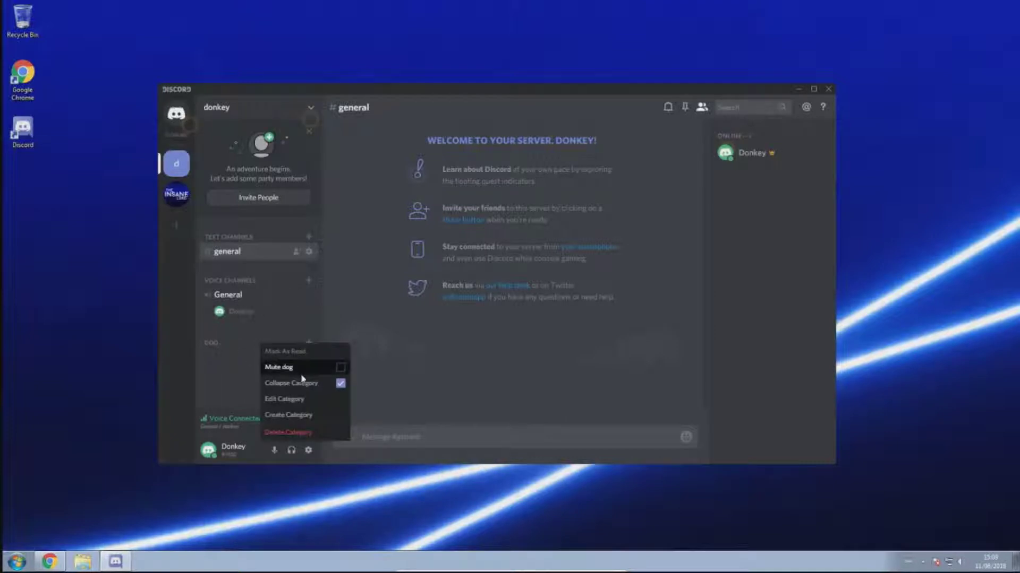
click(314, 433)
click(566, 307)
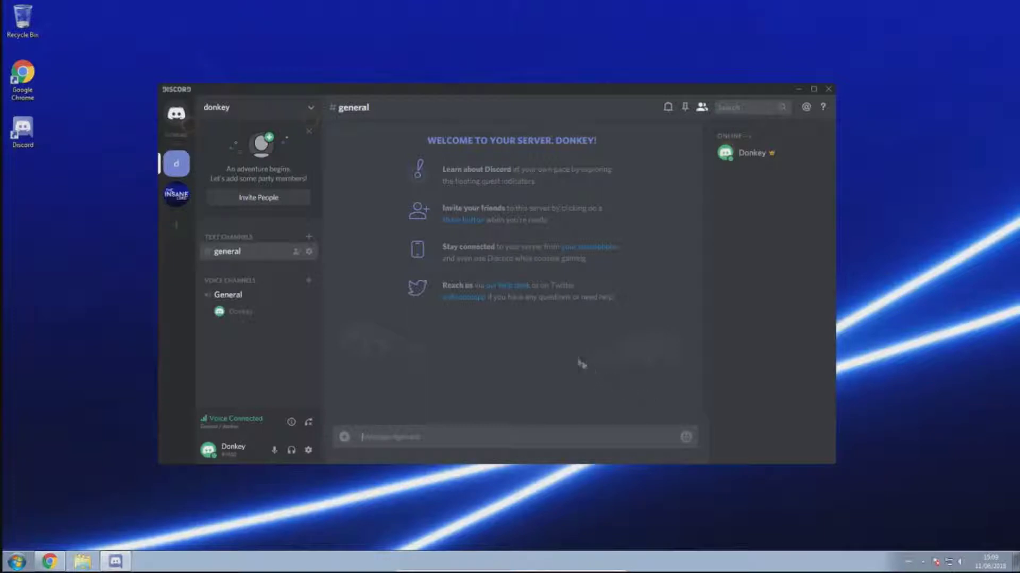
click(309, 252)
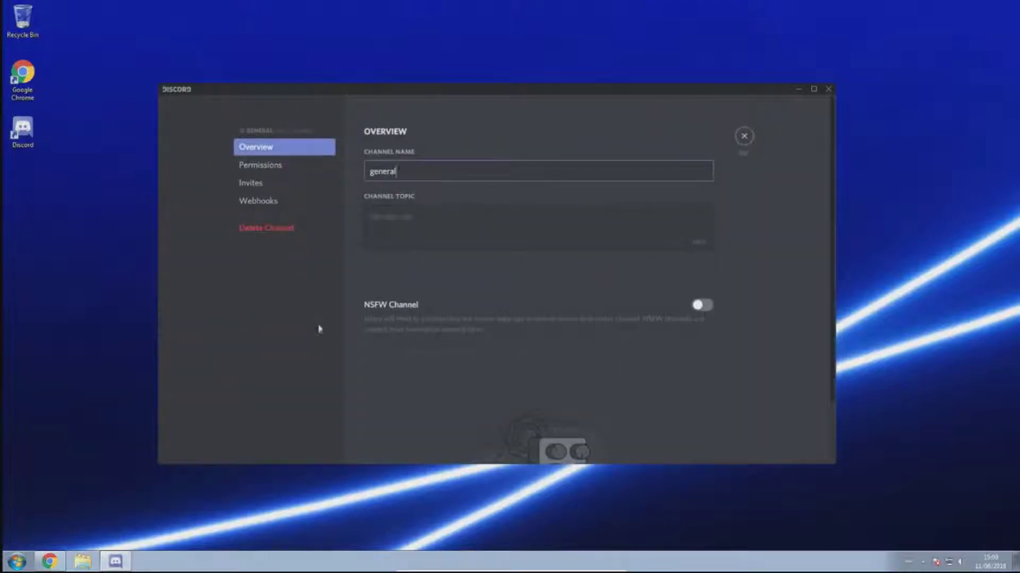
click(278, 165)
scroll(701, 162, down, 2)
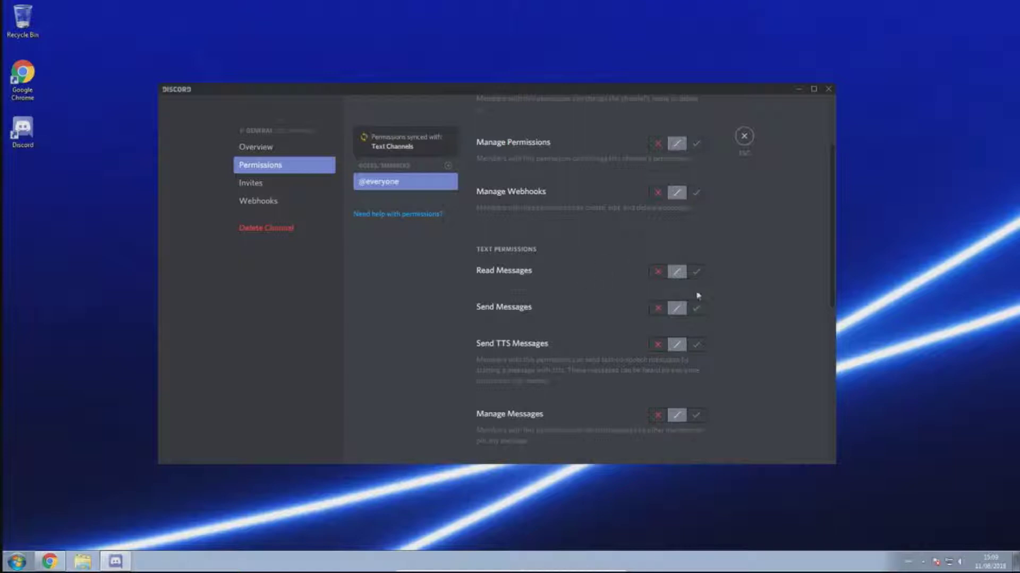
scroll(654, 218, down, 3)
scroll(654, 226, down, 4)
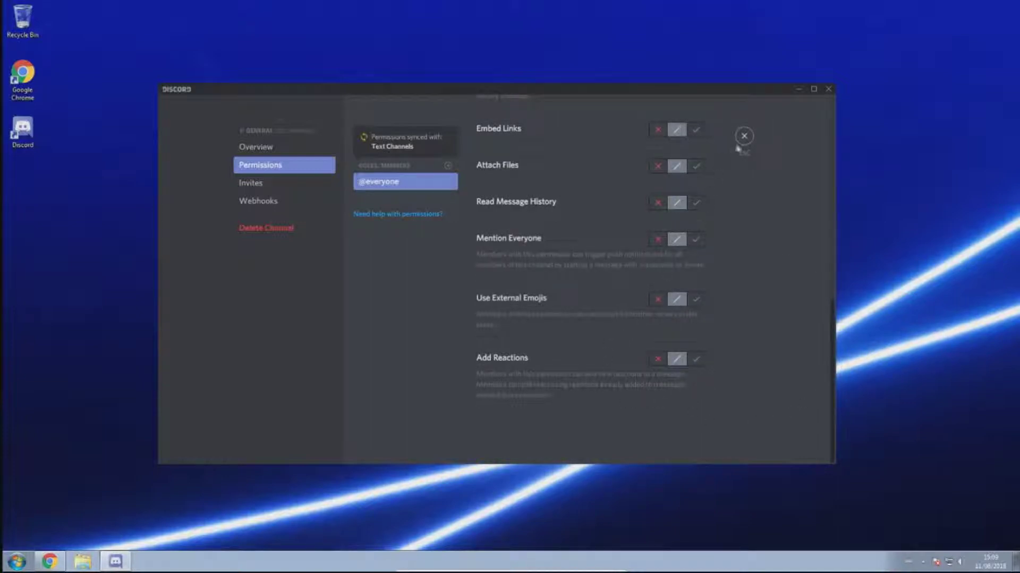
scroll(728, 257, up, 6)
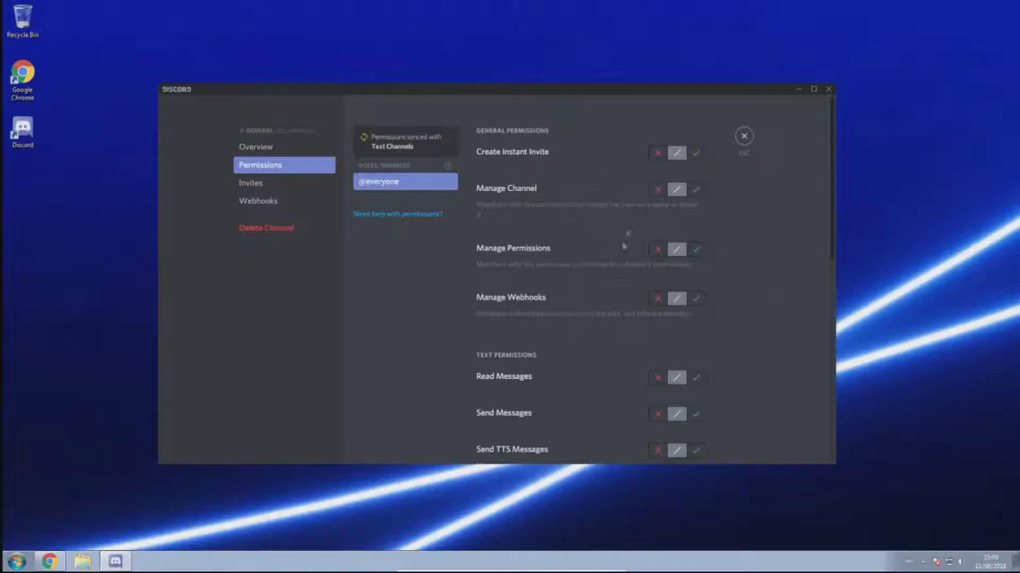
click(657, 378)
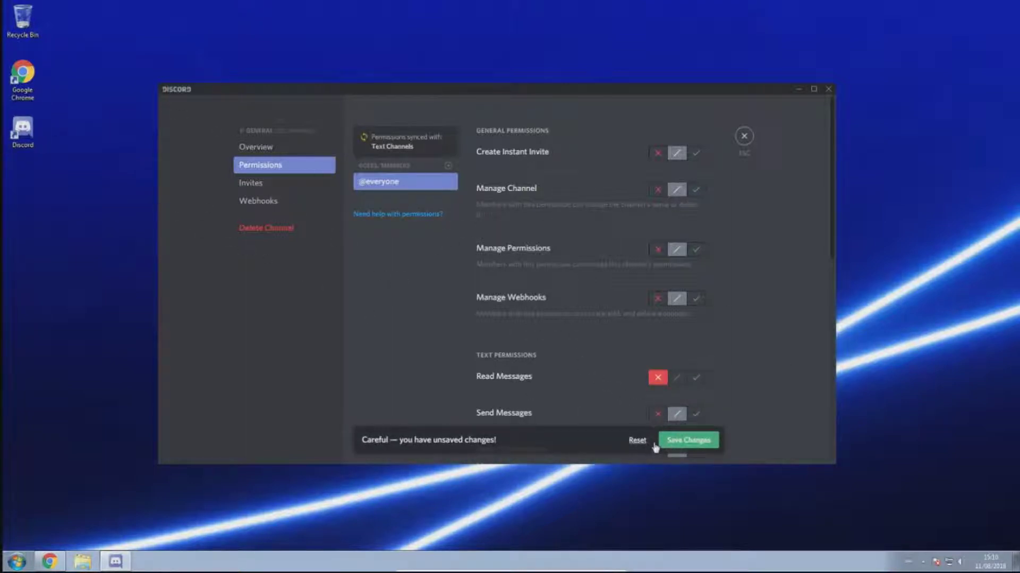
click(637, 440)
scroll(666, 355, down, 8)
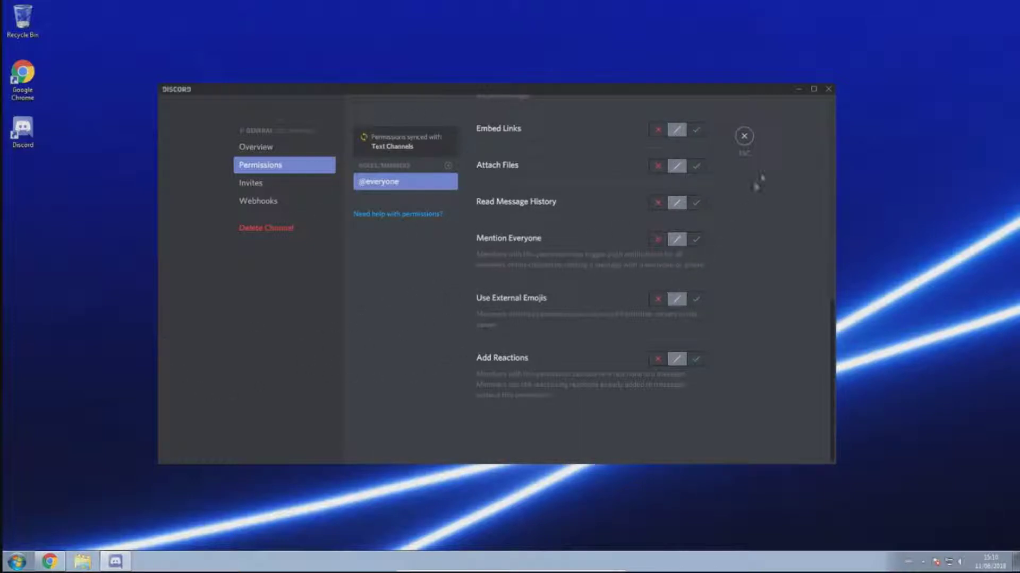
View the general channel's invites page and leave the channel settings.
click(282, 186)
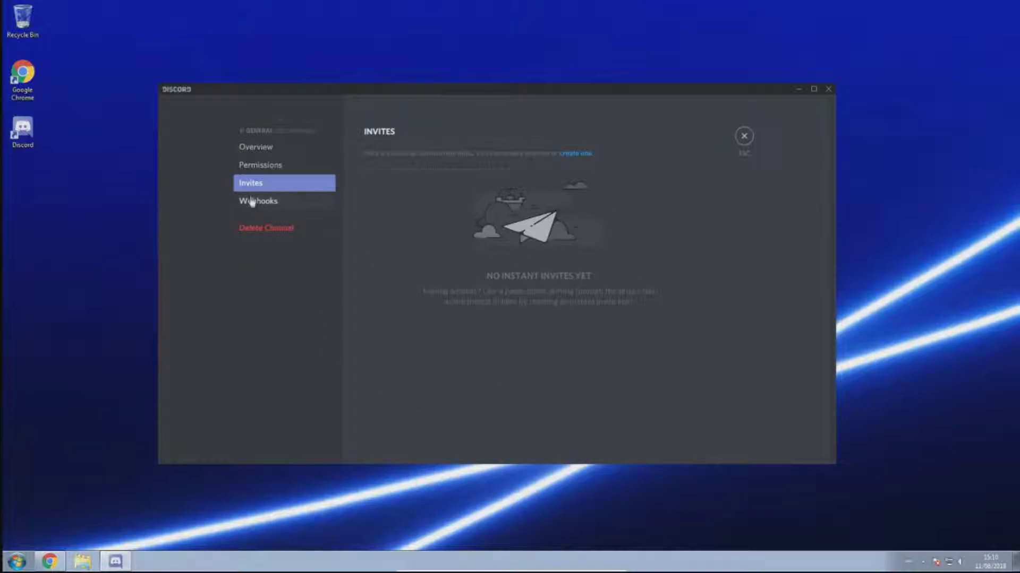
click(744, 136)
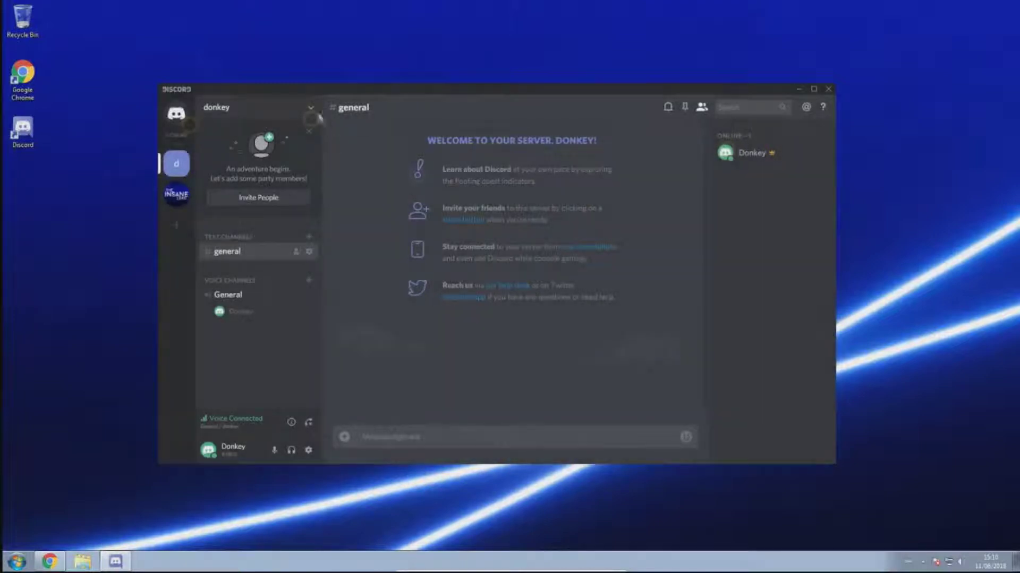
Examine the options offered for the donkey server and for the other joined server.
click(311, 108)
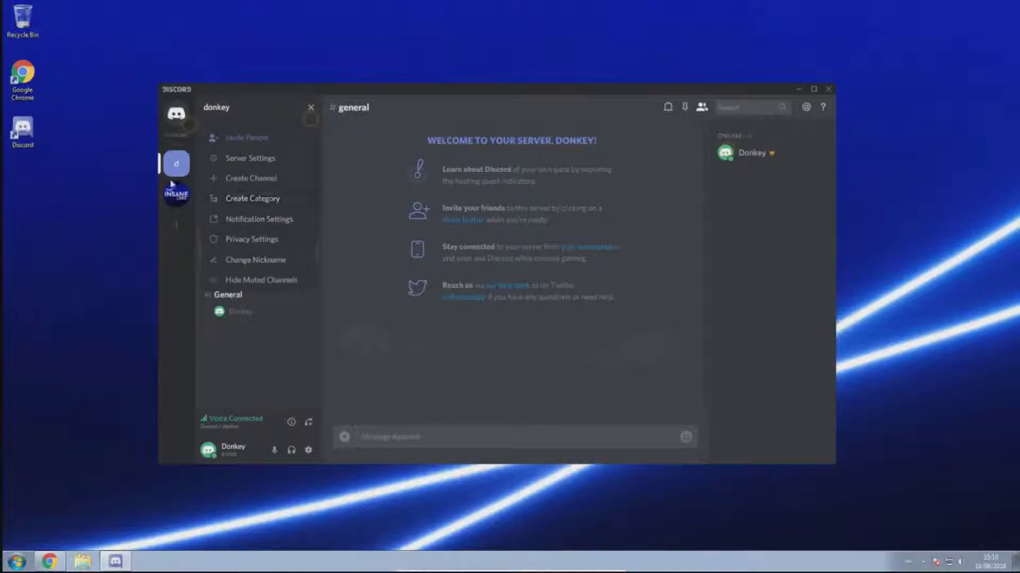
click(366, 190)
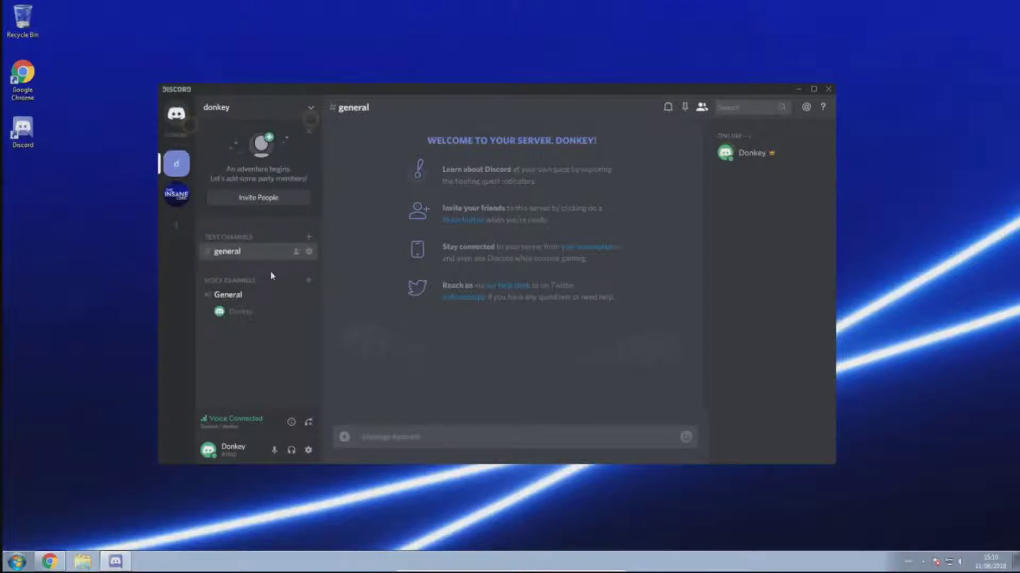
right_click(179, 197)
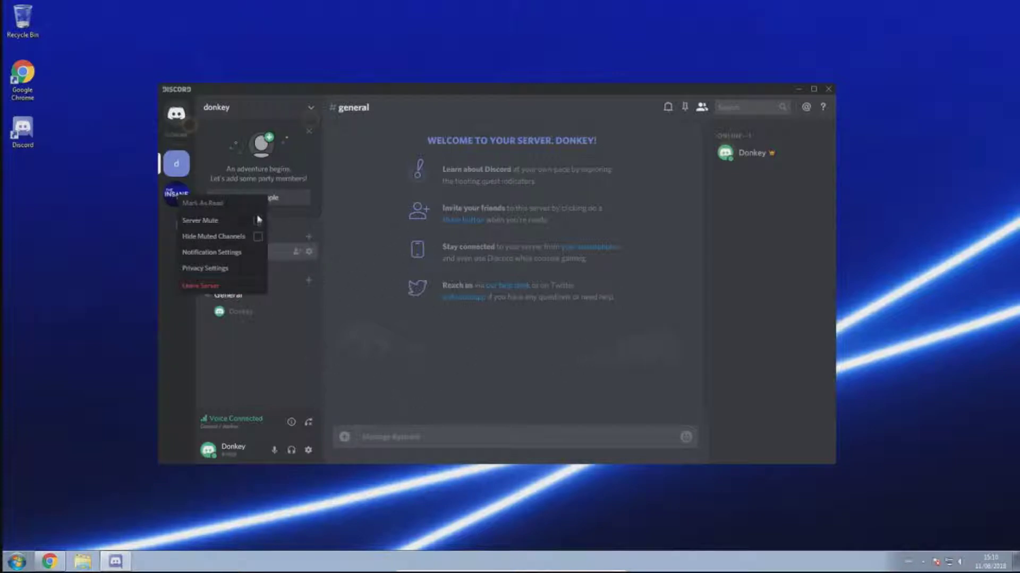
click(444, 329)
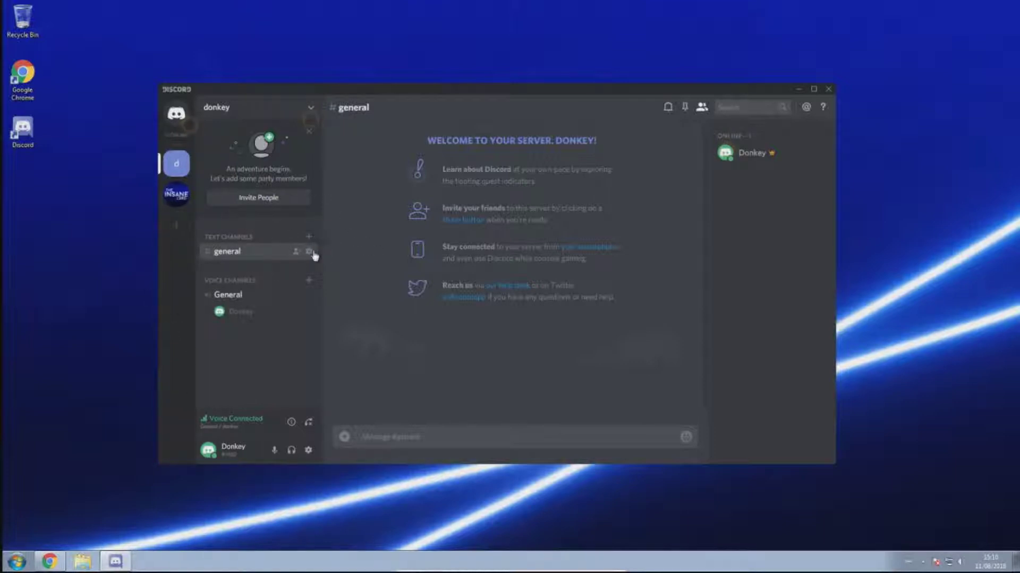
View the donkey server's overview settings and its available AFK channel choices, and leave the settings.
click(311, 110)
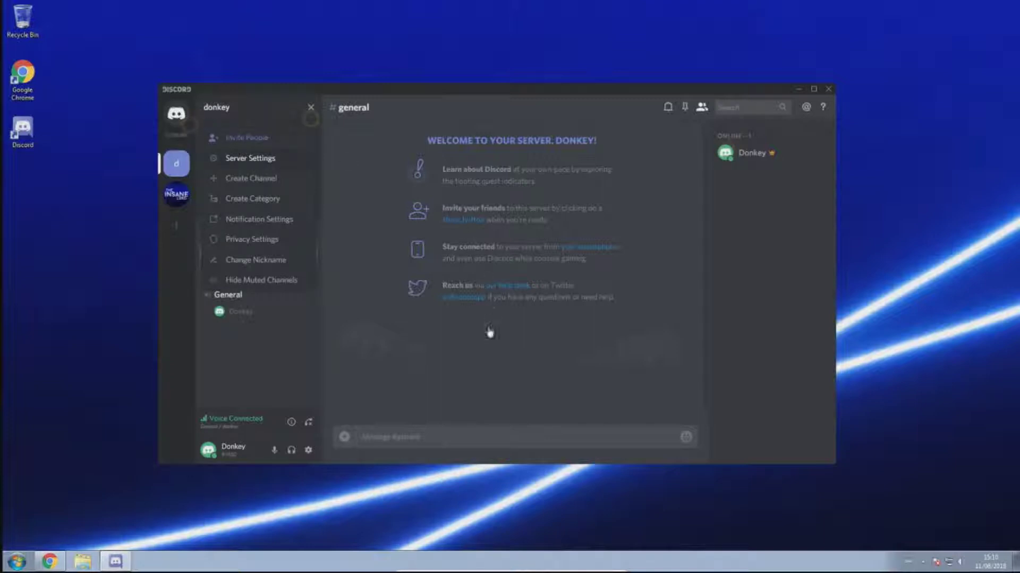
click(269, 163)
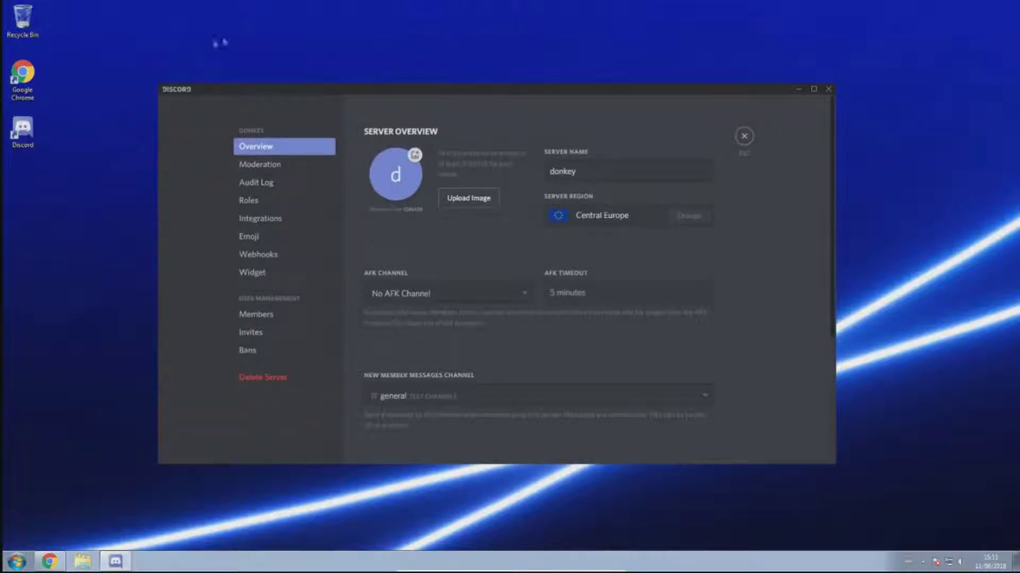
drag(149, 72, 852, 476)
click(474, 301)
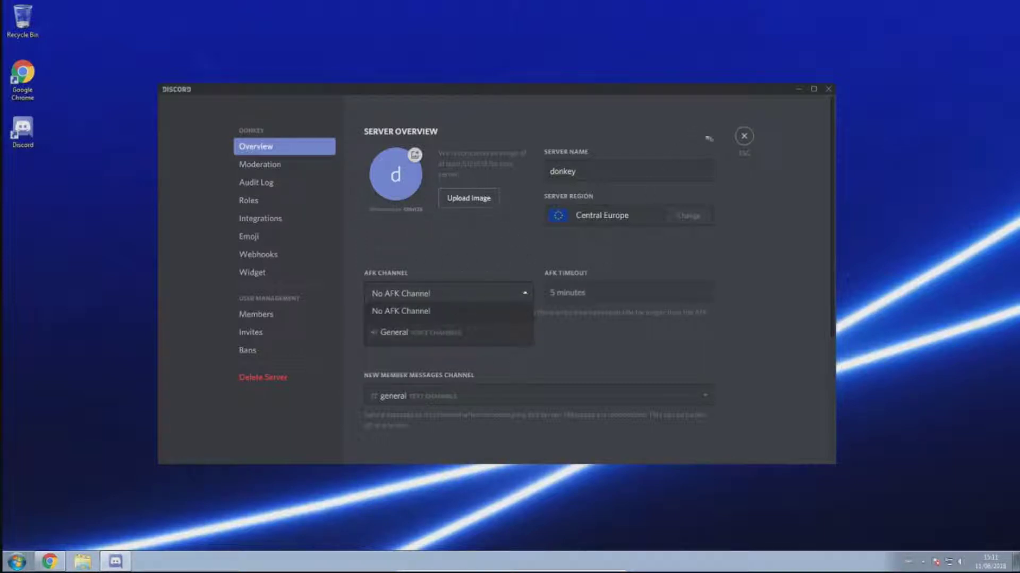
click(743, 139)
click(744, 139)
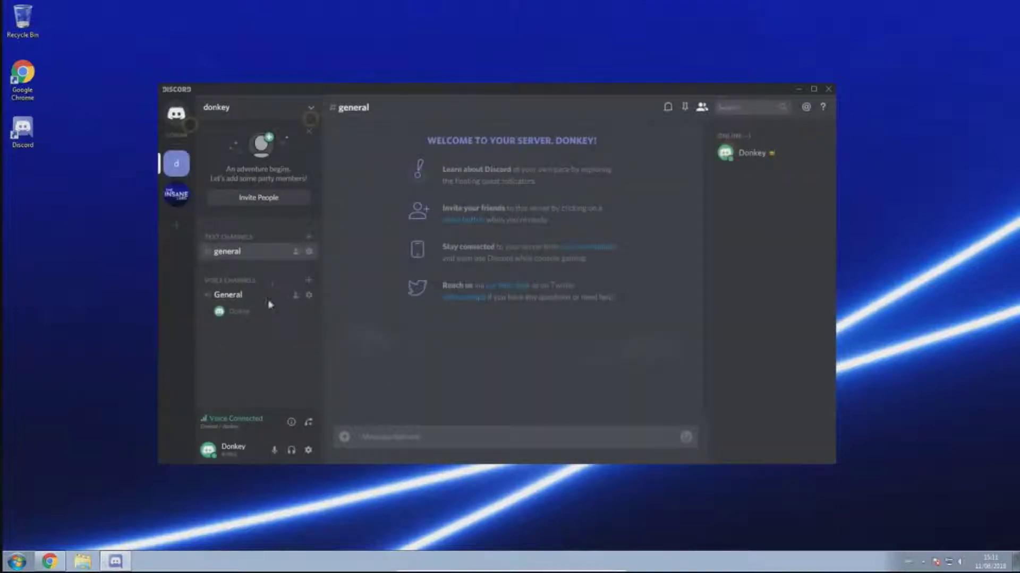
Disconnect from the General voice channel.
click(298, 312)
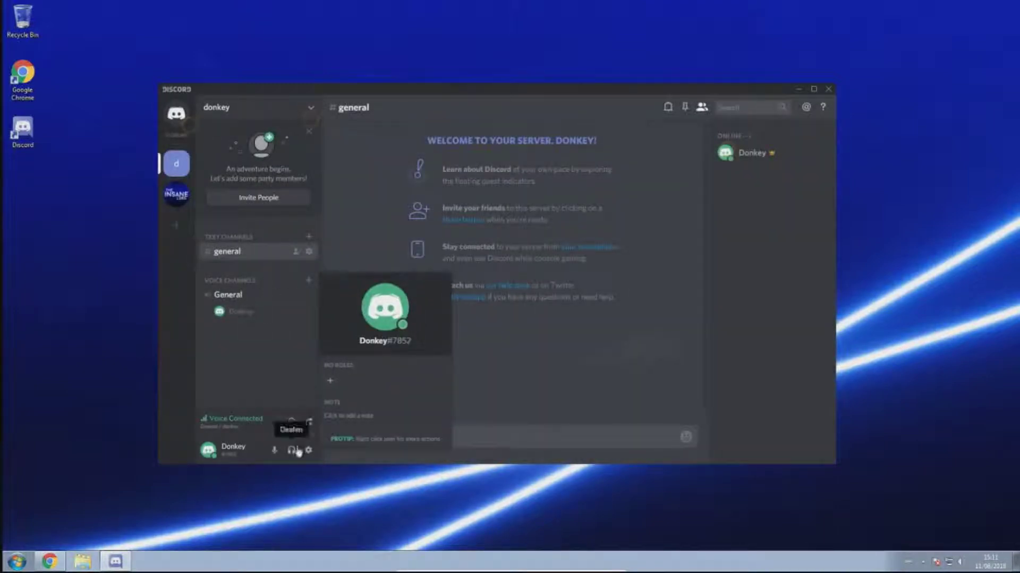
click(309, 422)
click(309, 424)
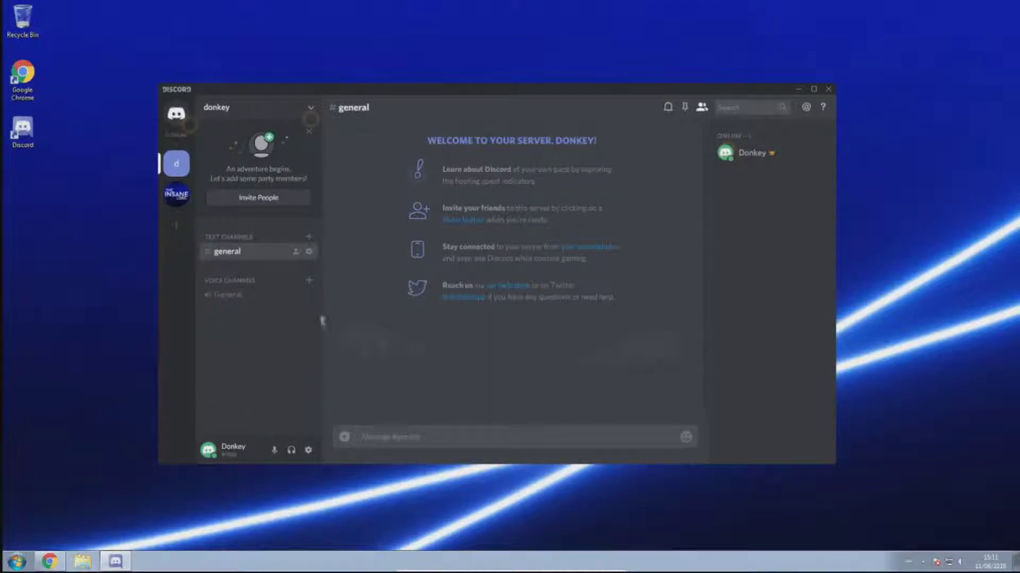
Create a voice channel named AFK under Voice Channels.
click(308, 281)
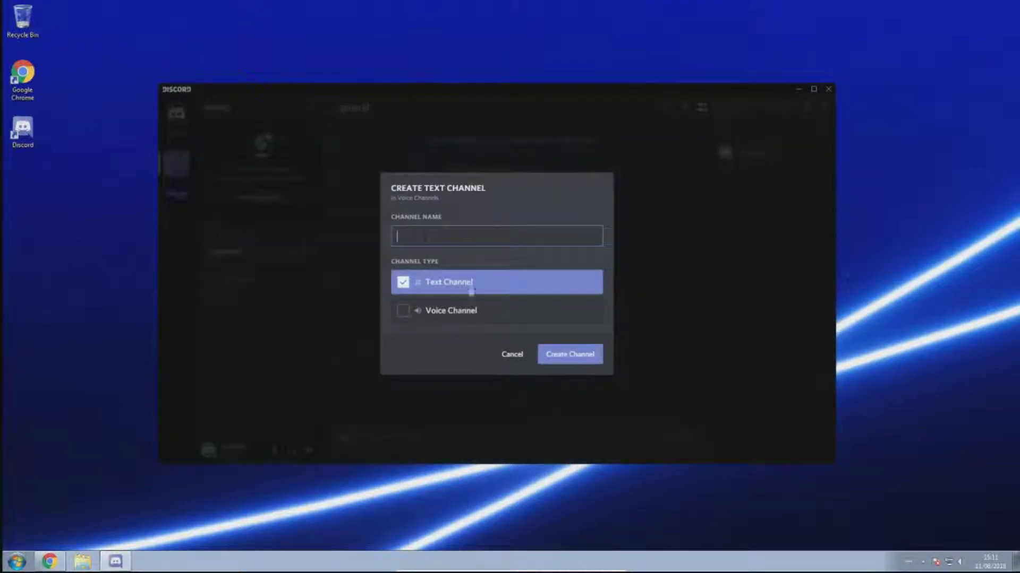
click(443, 318)
click(446, 231)
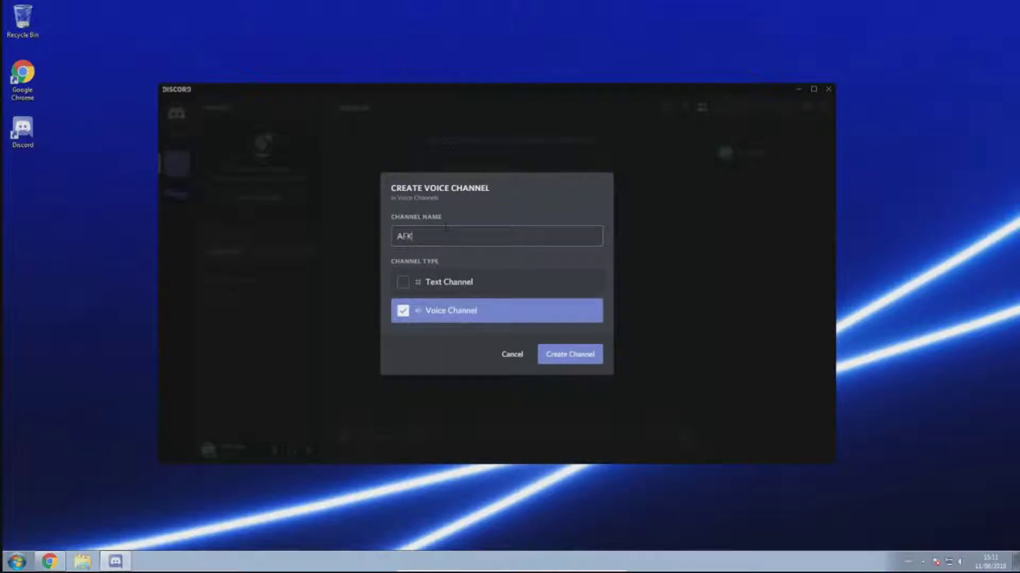
click(557, 353)
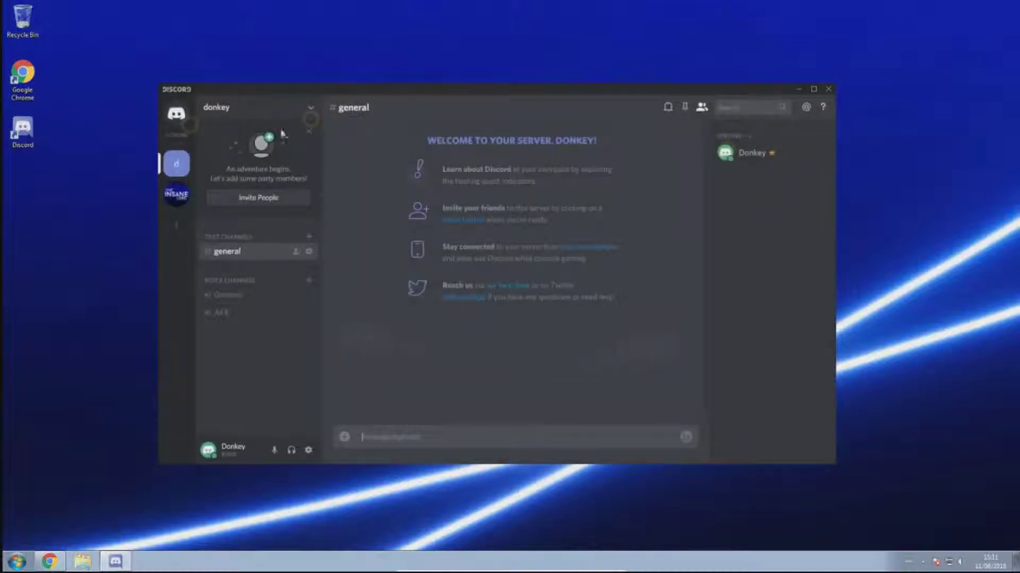
Set the donkey server's AFK channel to the AFK voice channel with an AFK timeout of 5 minutes.
click(308, 106)
click(261, 159)
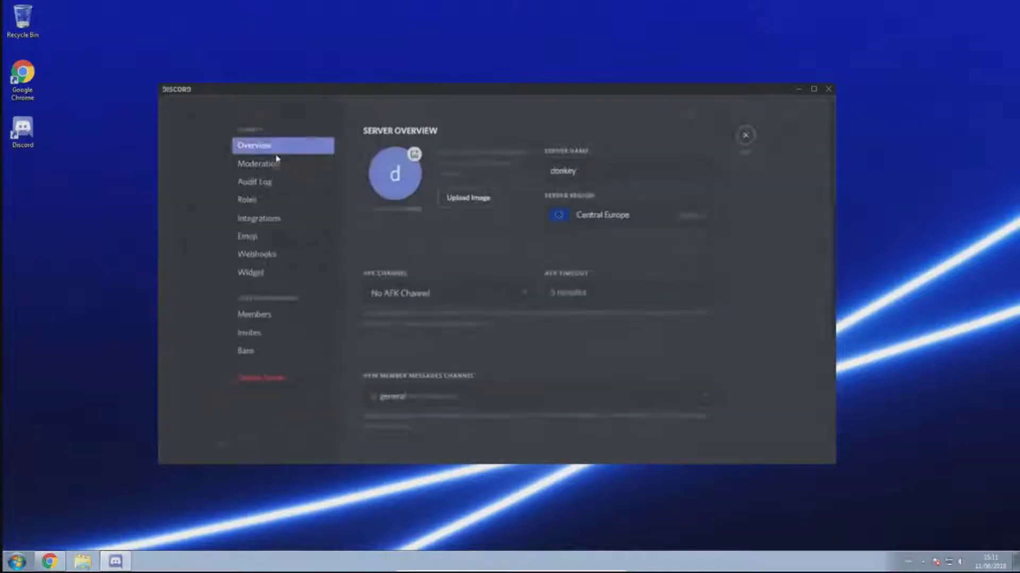
click(483, 291)
click(428, 355)
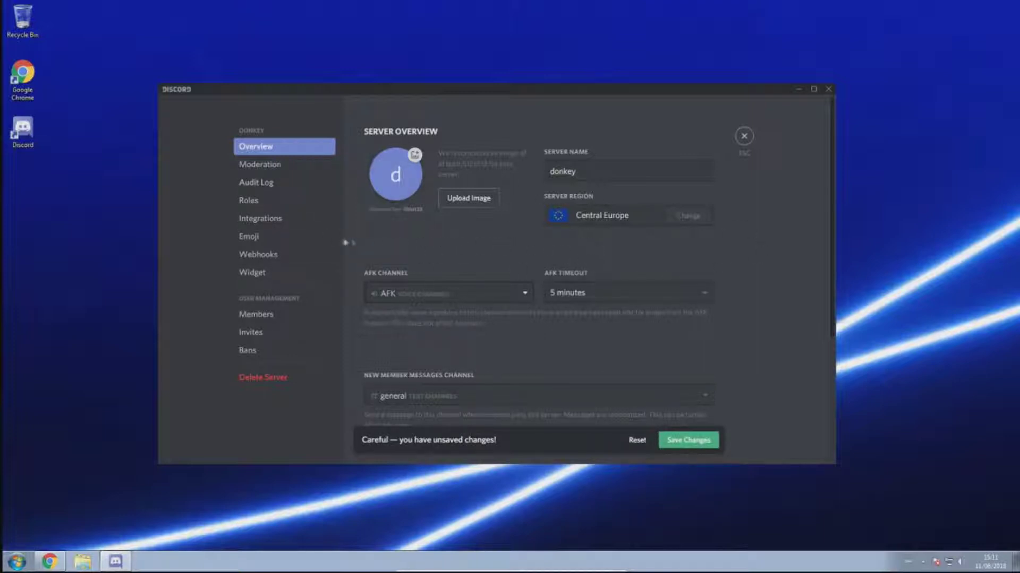
click(571, 298)
click(586, 287)
Check the New Member Messages Channel choices and save the server overview changes.
scroll(451, 340, down, 2)
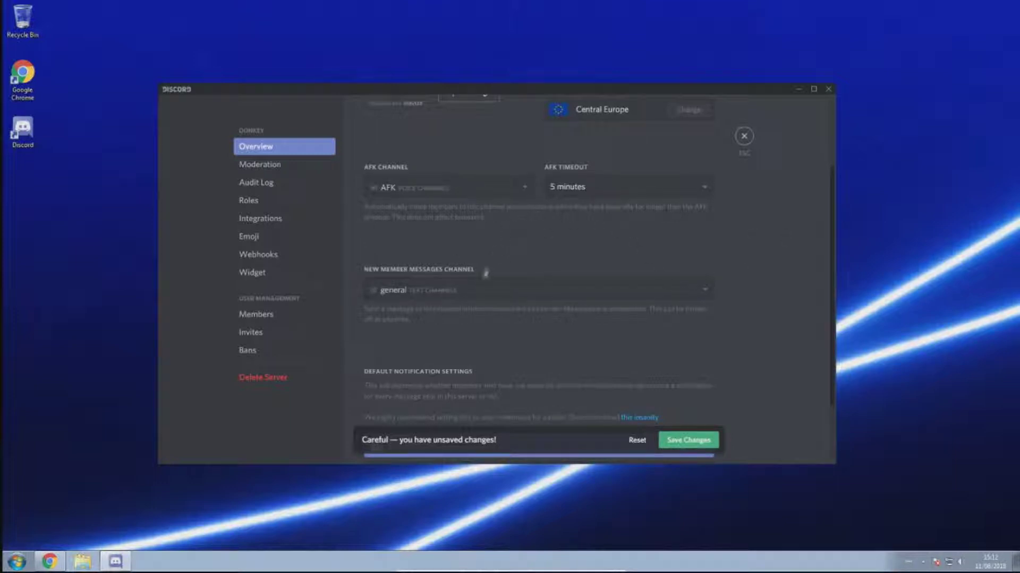
click(492, 291)
click(666, 255)
click(303, 166)
scroll(427, 219, up, 3)
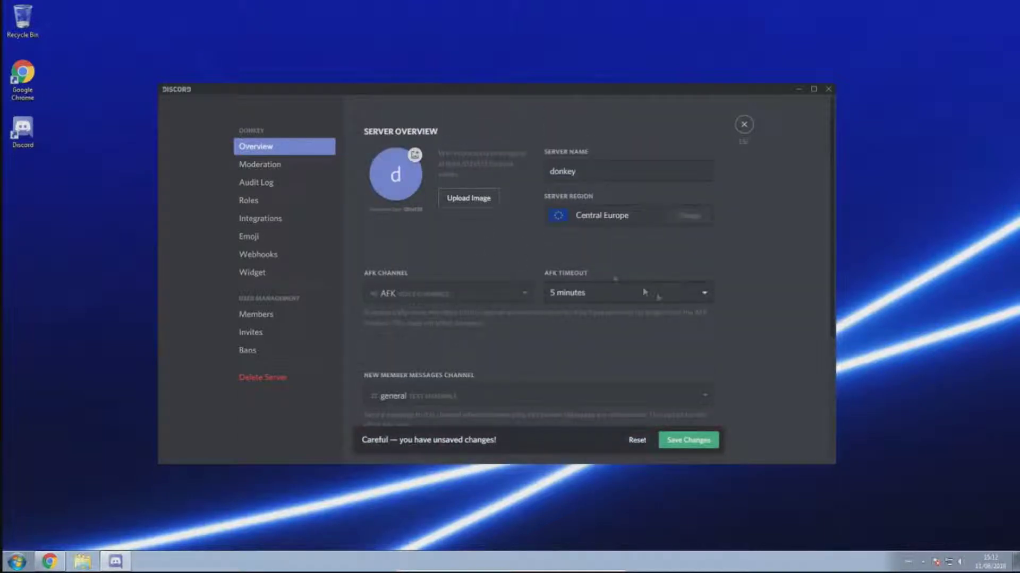
click(689, 441)
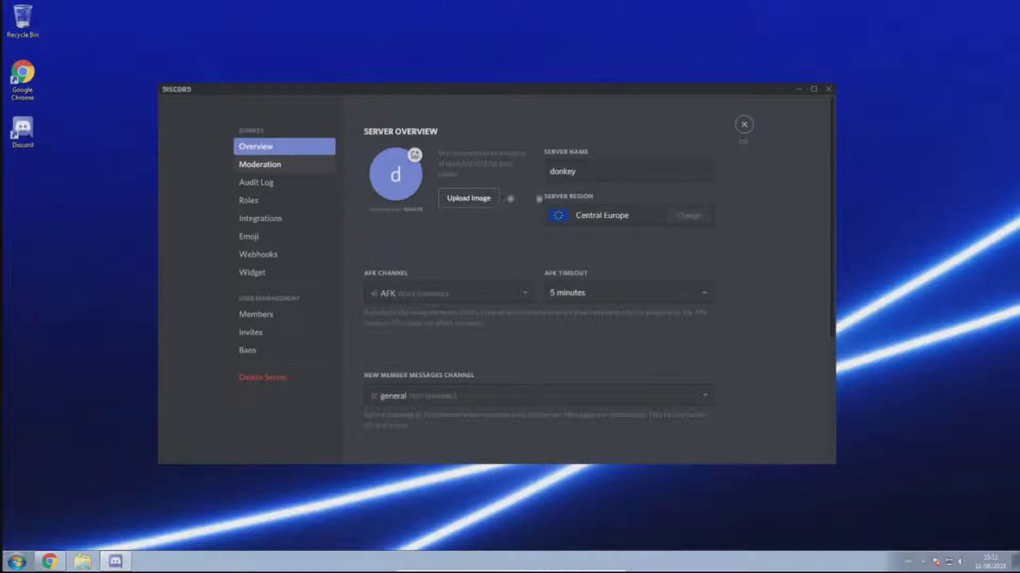
Set the server's moderation verification level to Low and save the change.
click(290, 172)
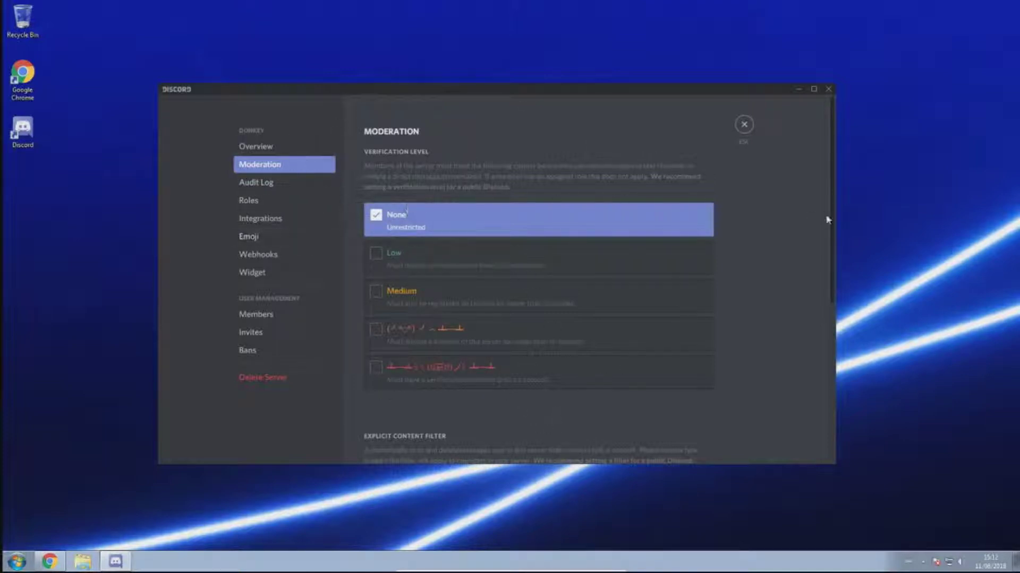
scroll(553, 214, down, 5)
scroll(555, 214, up, 4)
click(464, 260)
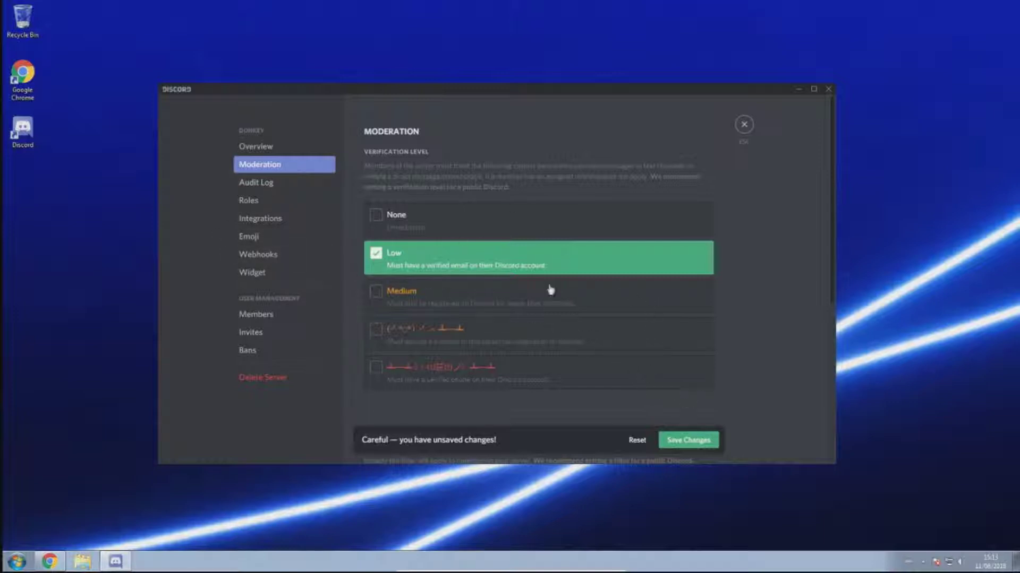
click(443, 229)
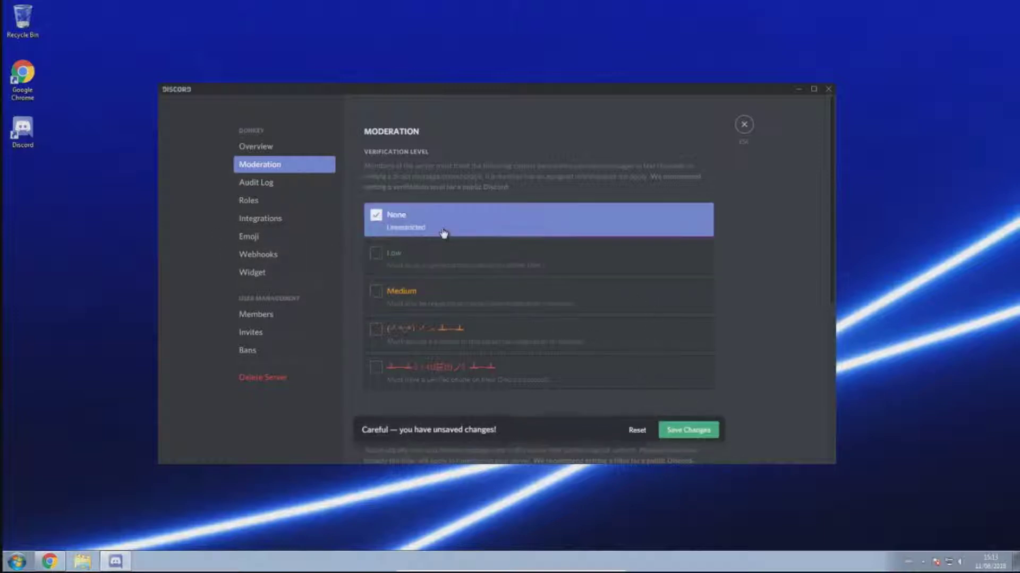
click(529, 263)
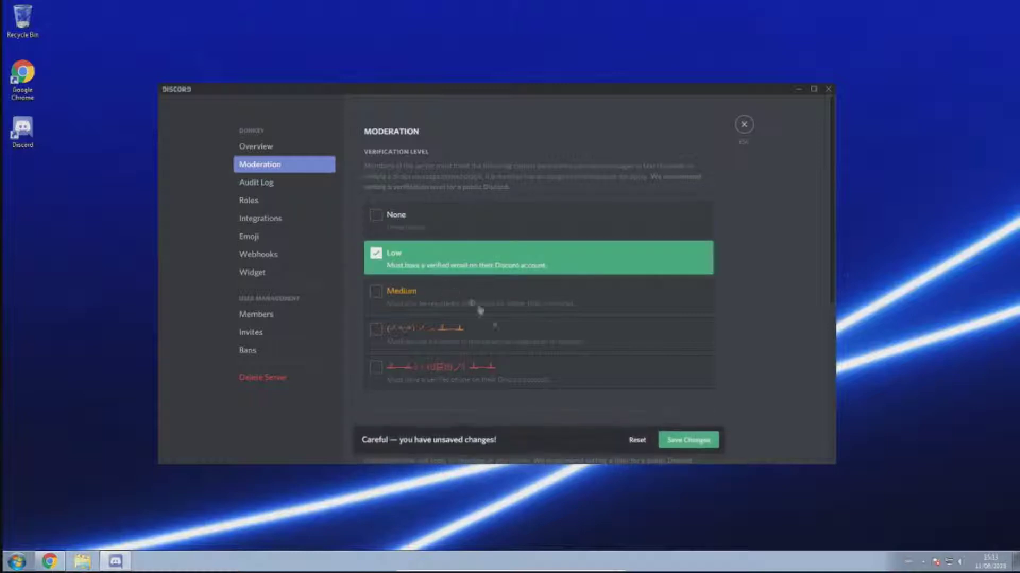
click(677, 449)
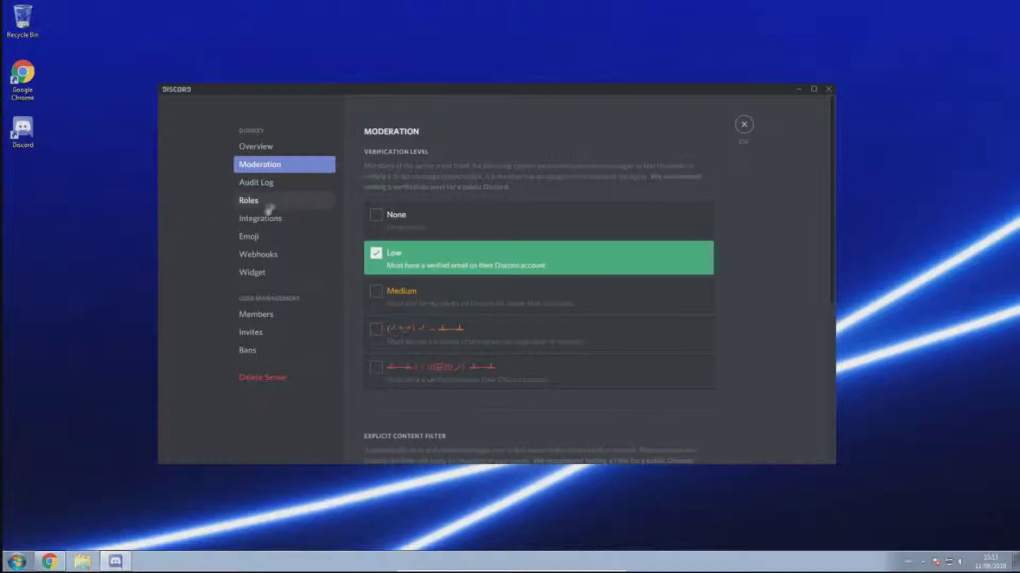
View the server's audit log and its integrations page.
click(272, 187)
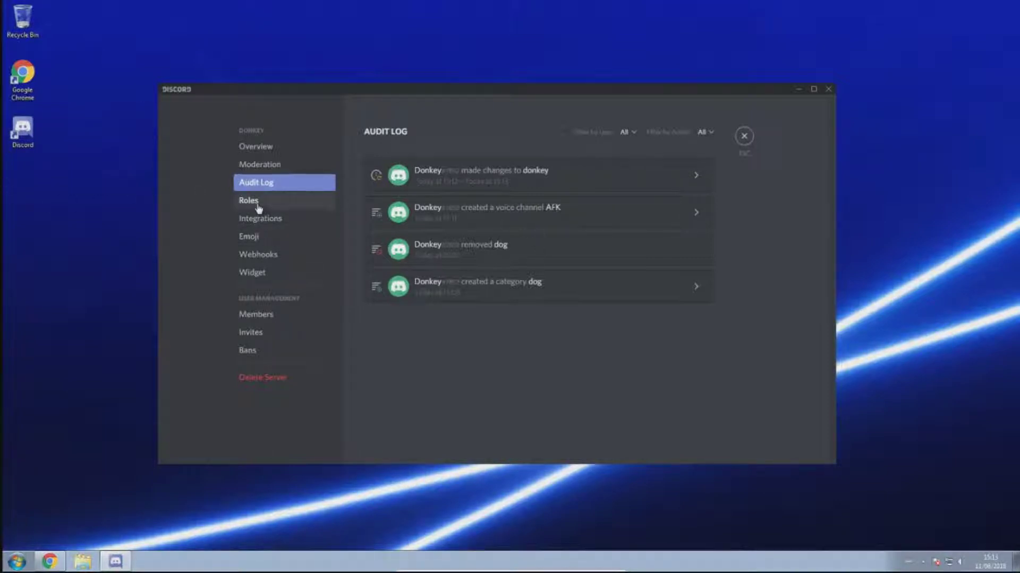
click(273, 229)
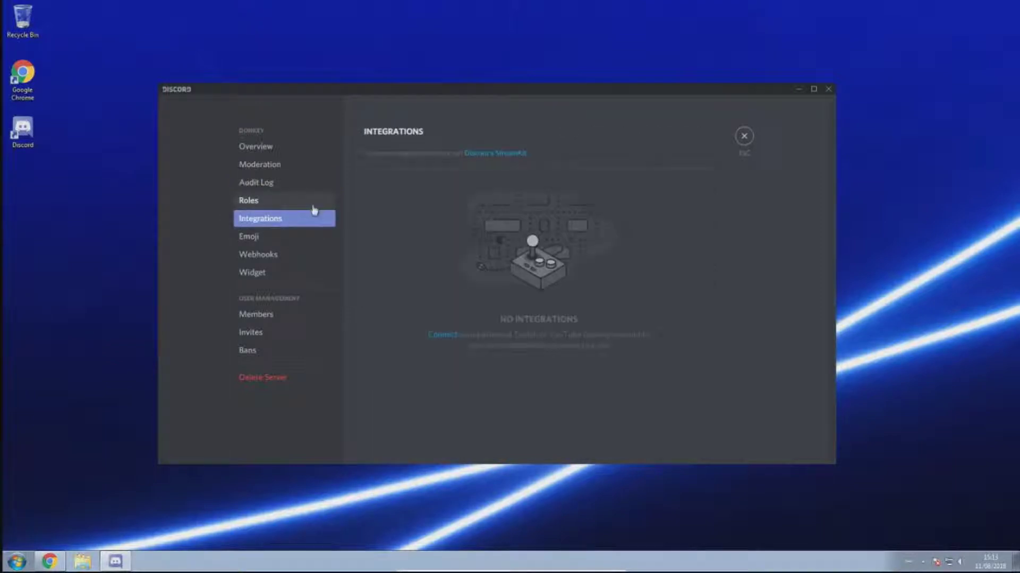
Create a new role in the donkey server's role settings and delete it after checking its permissions.
click(255, 201)
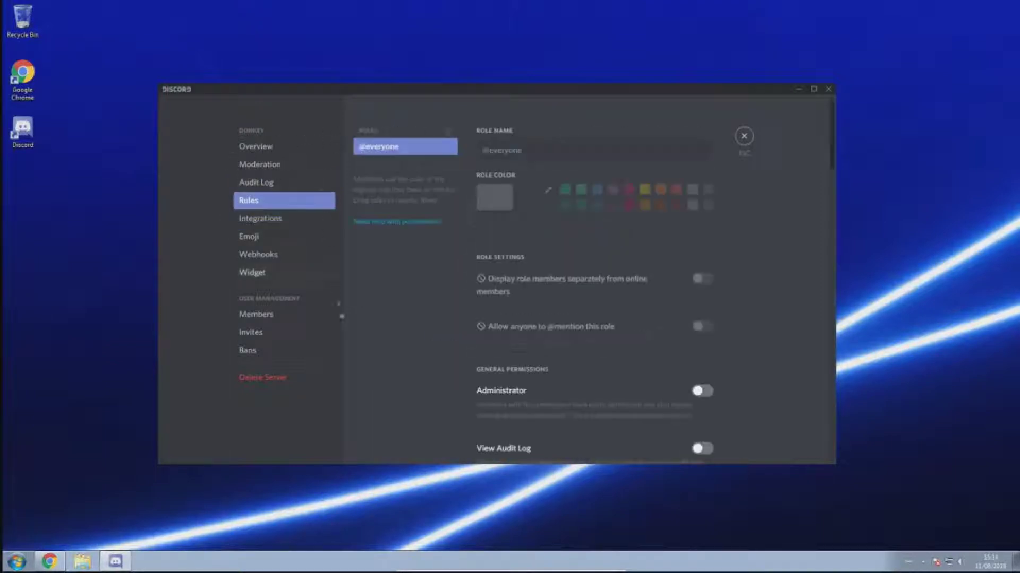
click(448, 131)
click(503, 150)
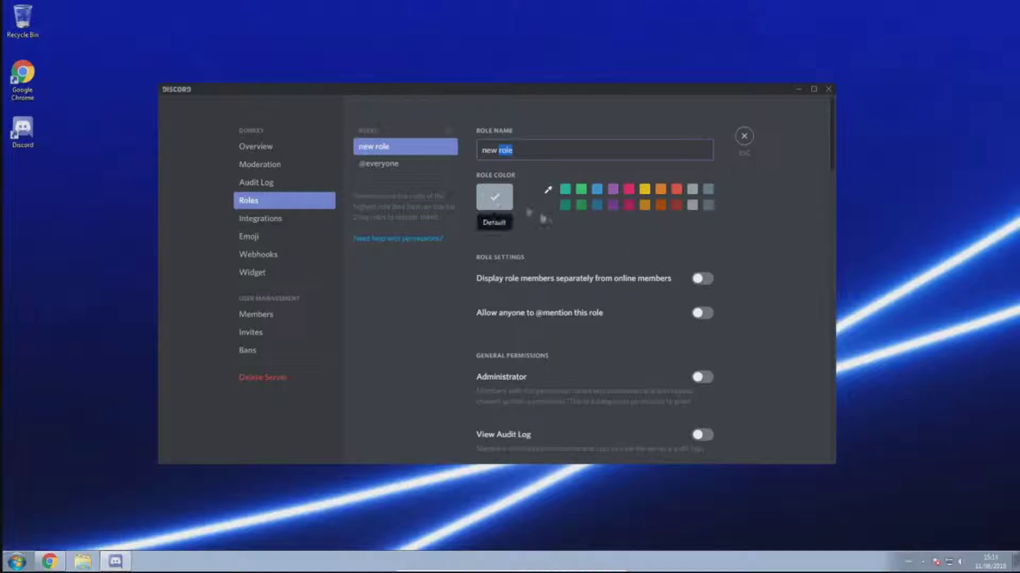
scroll(758, 276, down, 5)
scroll(758, 277, down, 10)
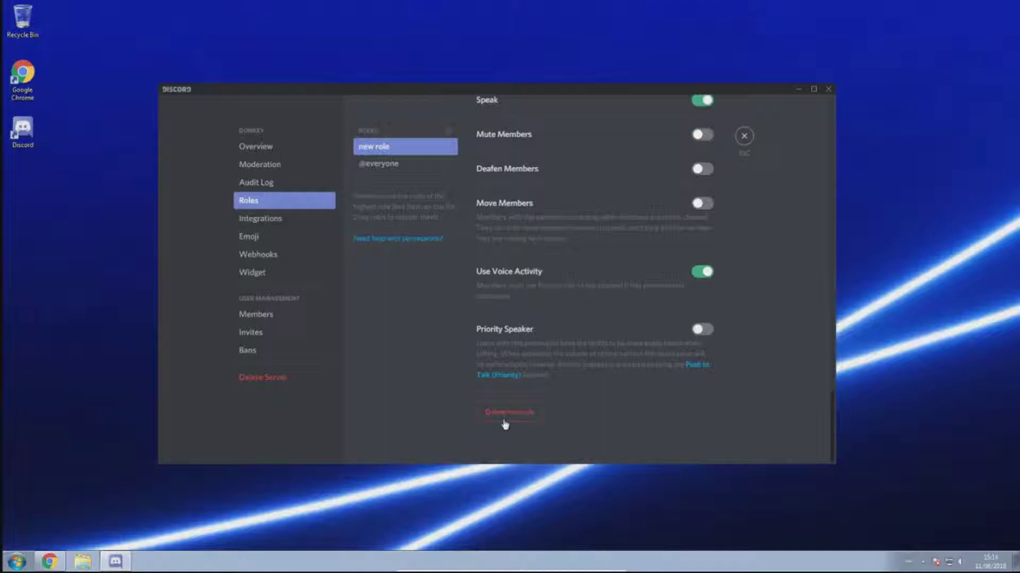
click(504, 419)
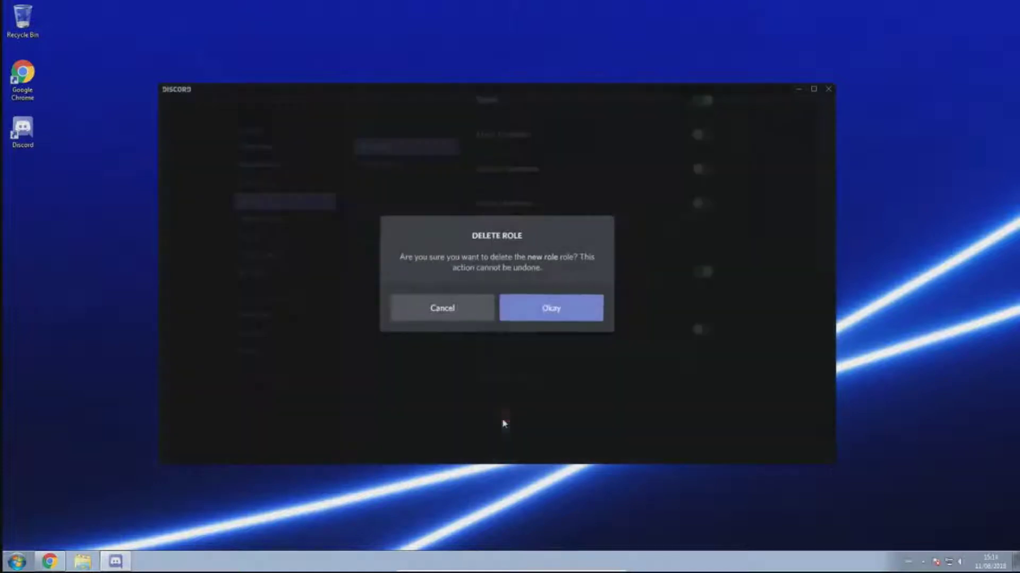
click(513, 311)
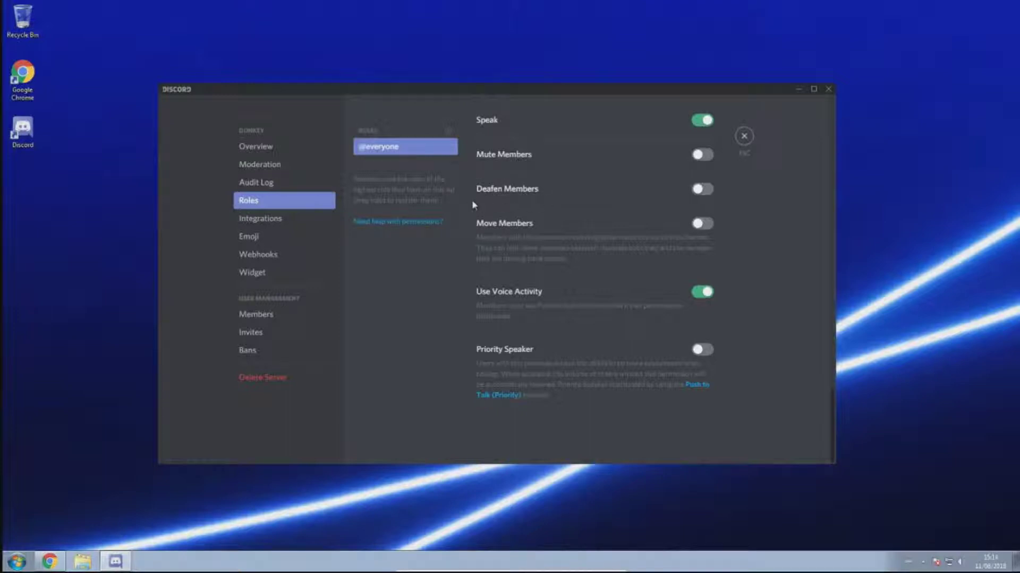
scroll(474, 204, up, 6)
scroll(471, 253, up, 4)
scroll(492, 310, up, 10)
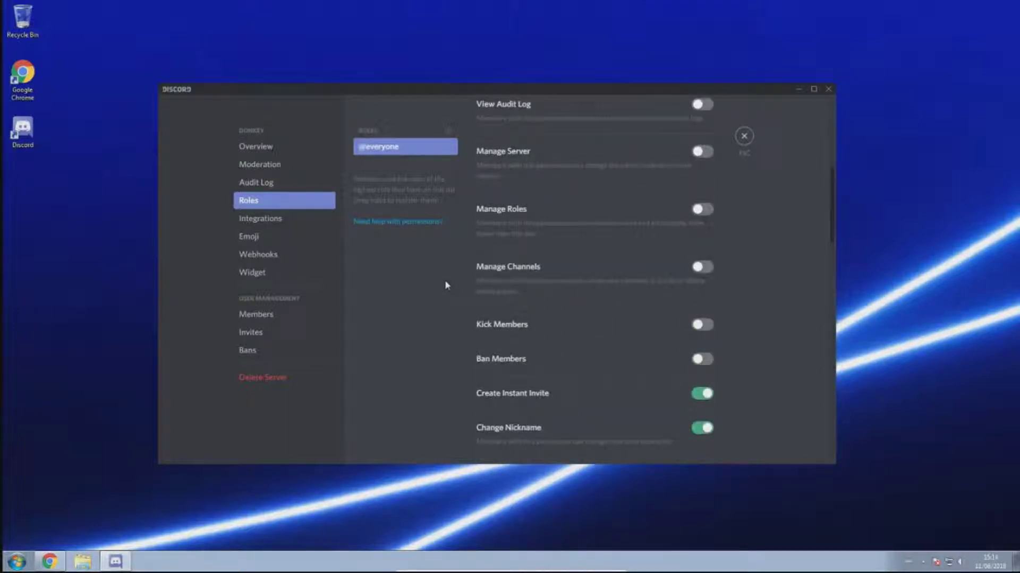
scroll(446, 260, up, 7)
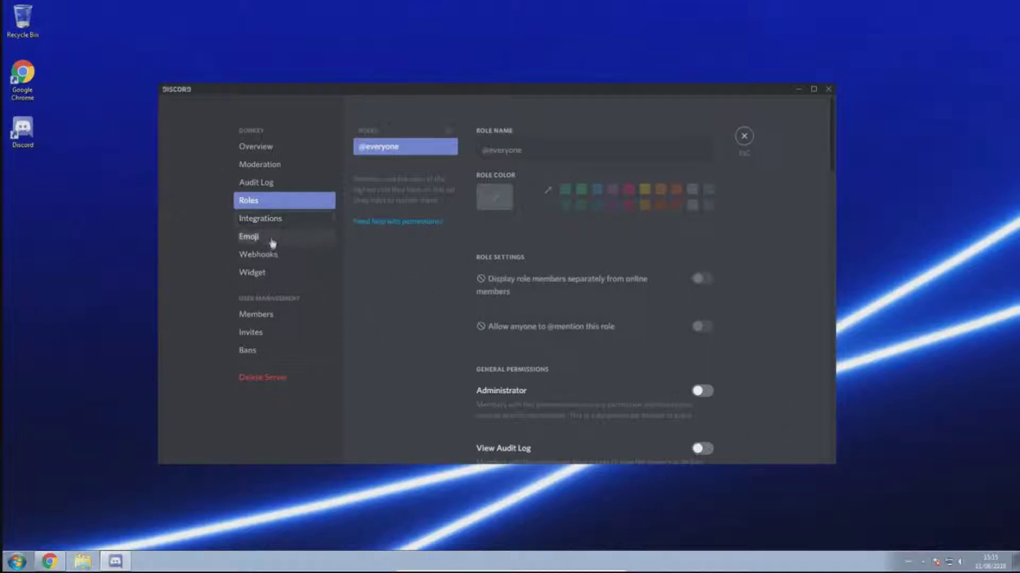
View the server's widget settings and its emoji page.
click(276, 277)
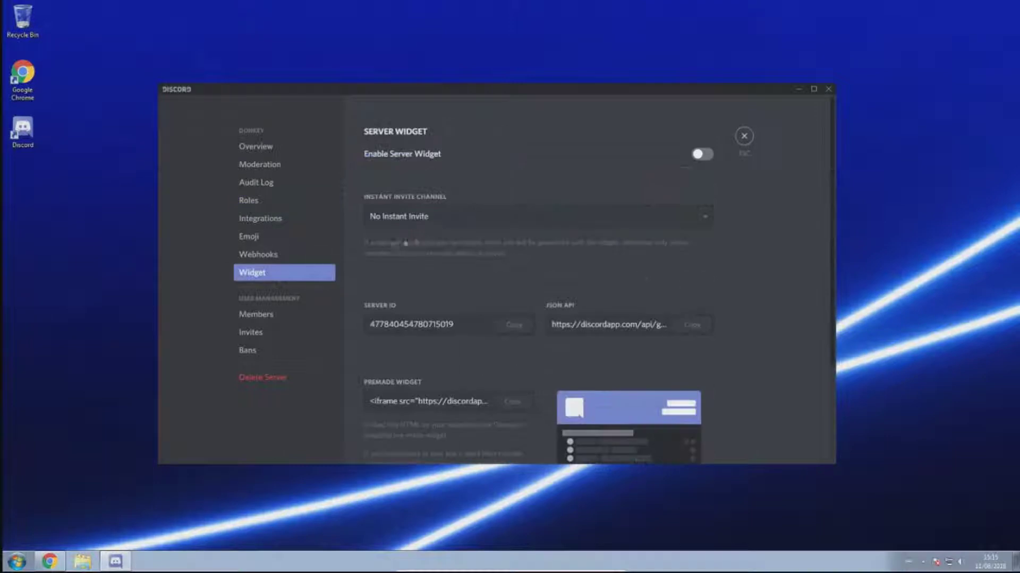
scroll(468, 228, down, 3)
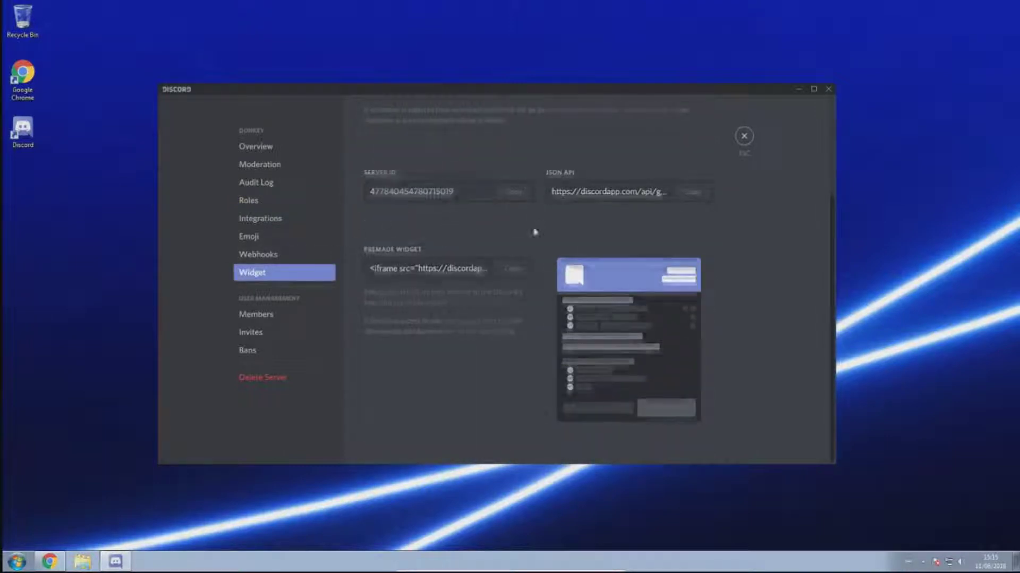
scroll(542, 249, up, 3)
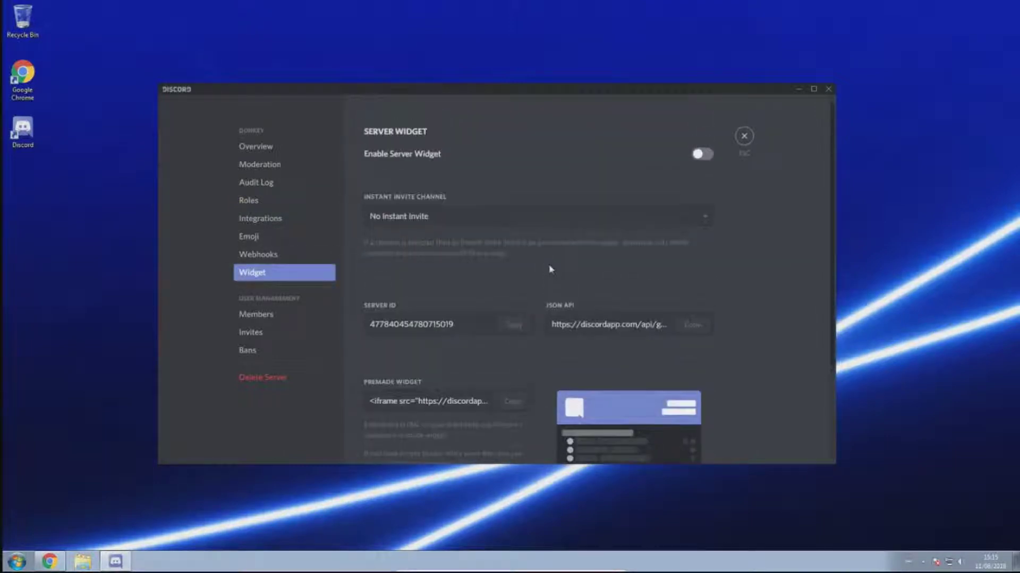
click(298, 239)
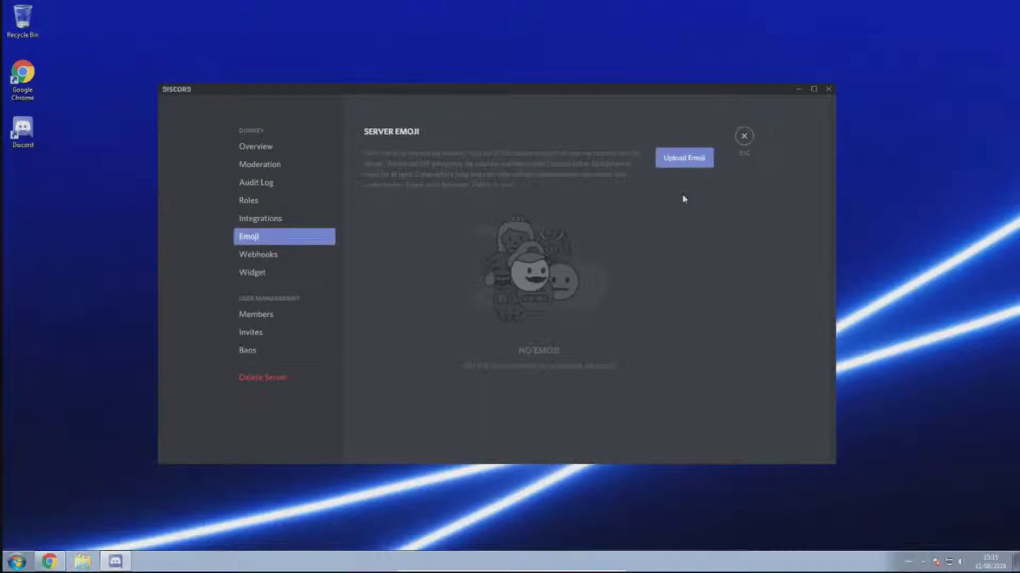
Check the members page's role assignment option, then view the server's invites and bans and leave the server settings.
click(271, 314)
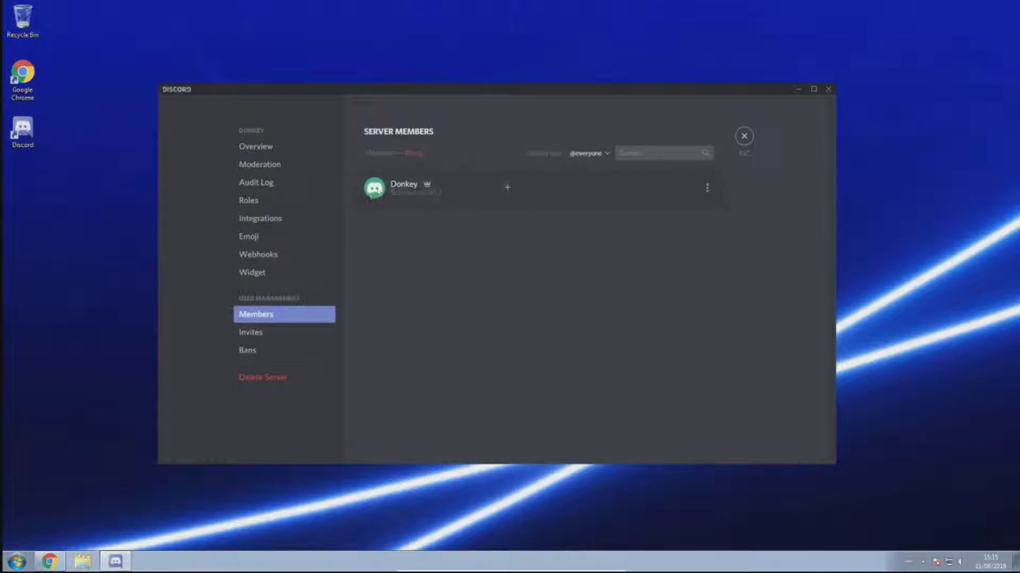
click(507, 187)
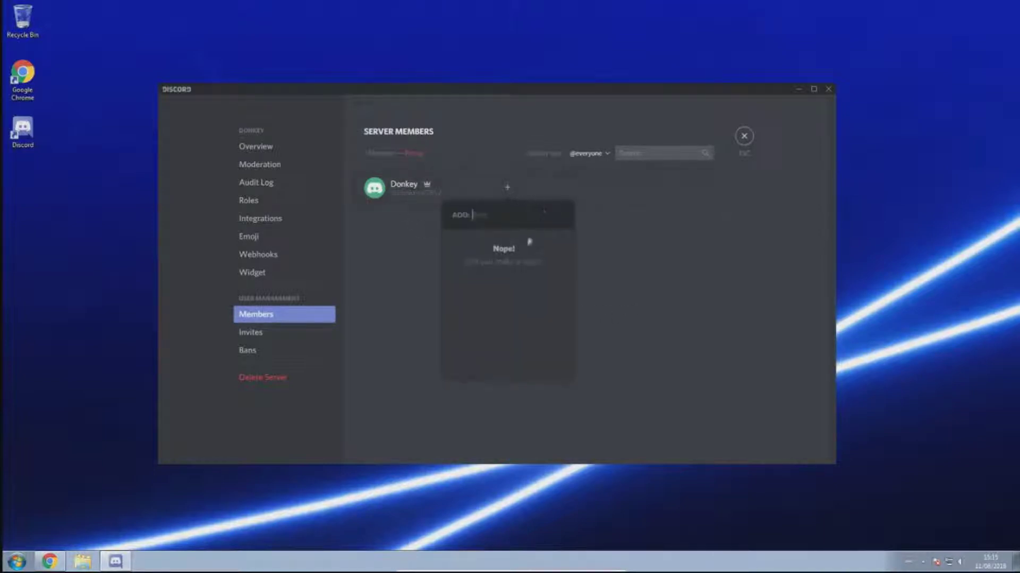
click(663, 297)
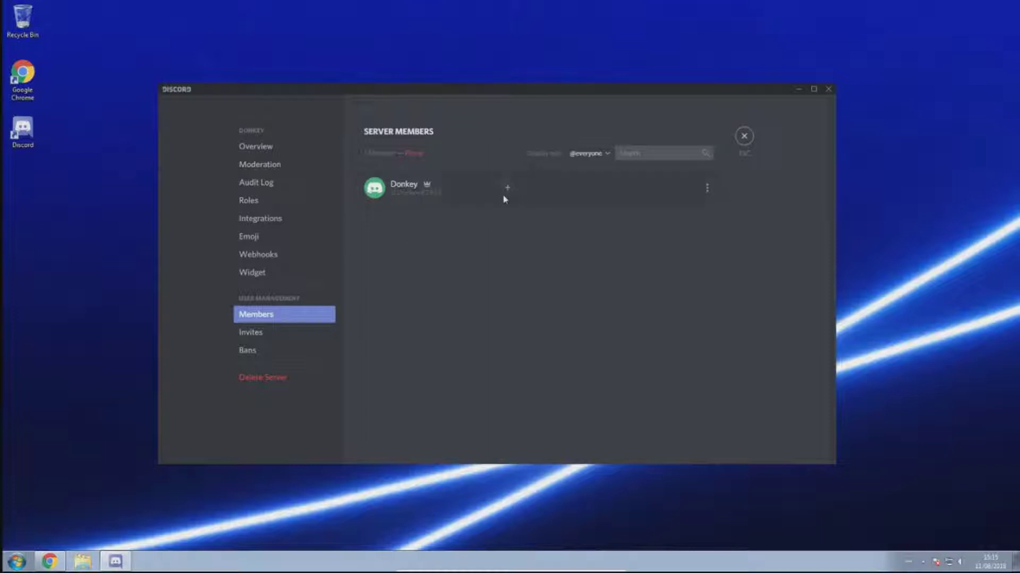
click(269, 333)
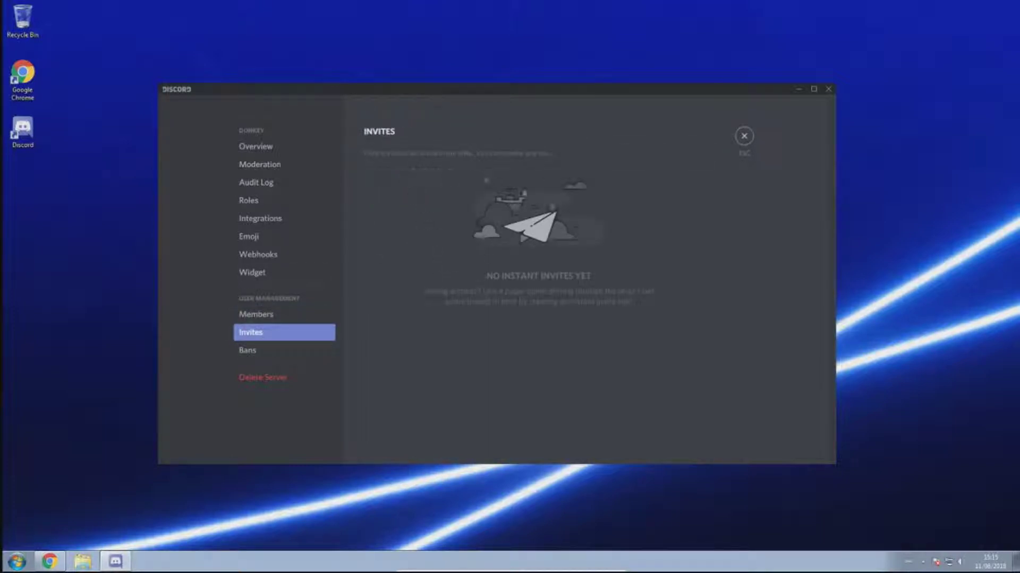
click(275, 349)
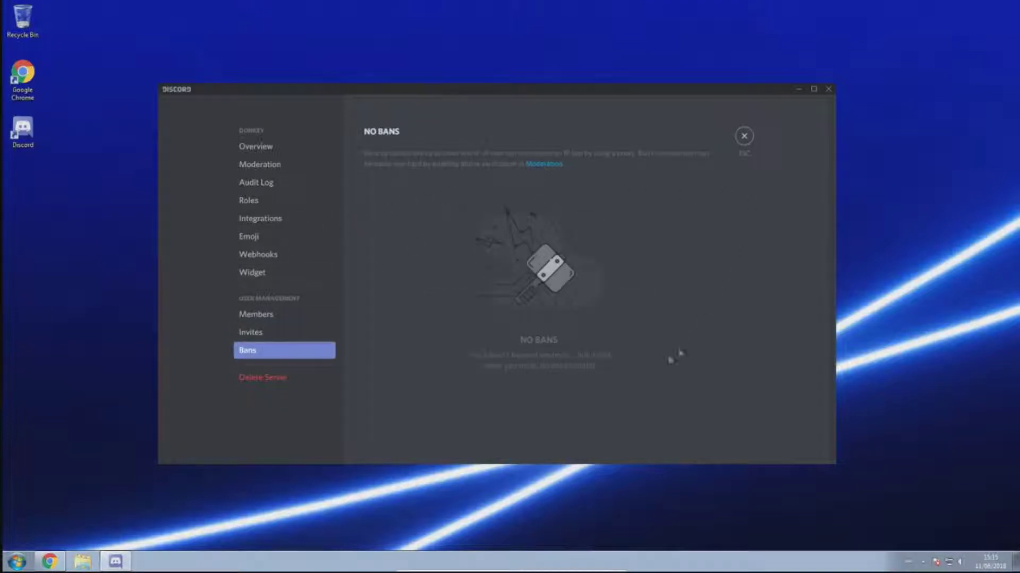
click(744, 136)
Copy an instant invite link for the donkey server's general channel and send it to the existing direct-message contact.
click(296, 252)
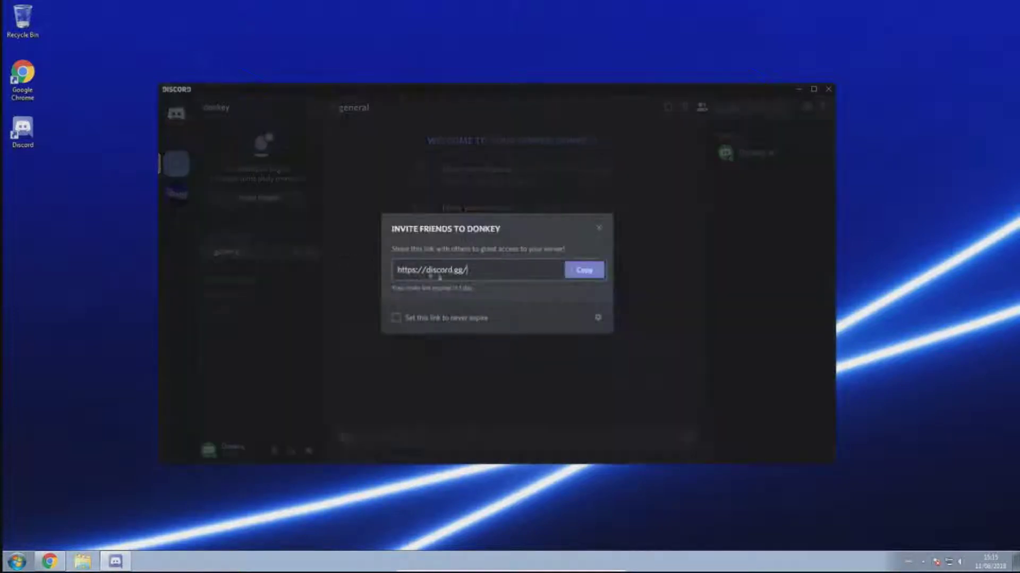
click(592, 281)
click(599, 229)
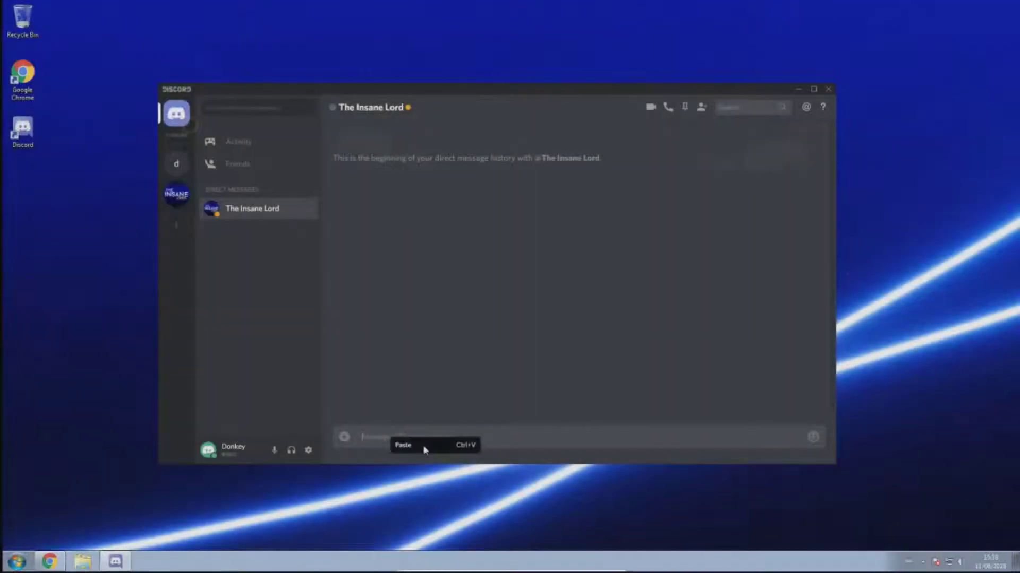
click(409, 444)
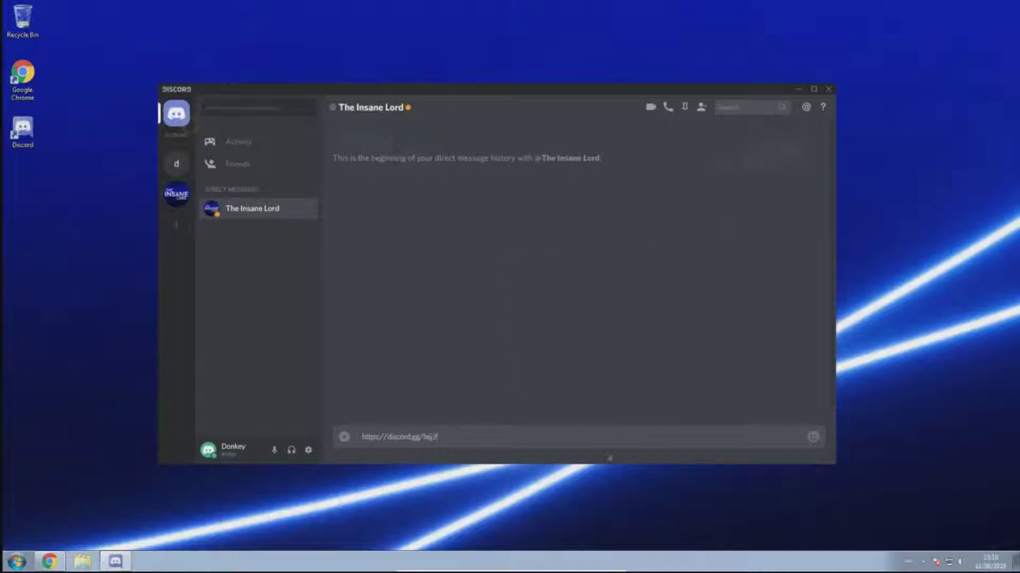
key(Return)
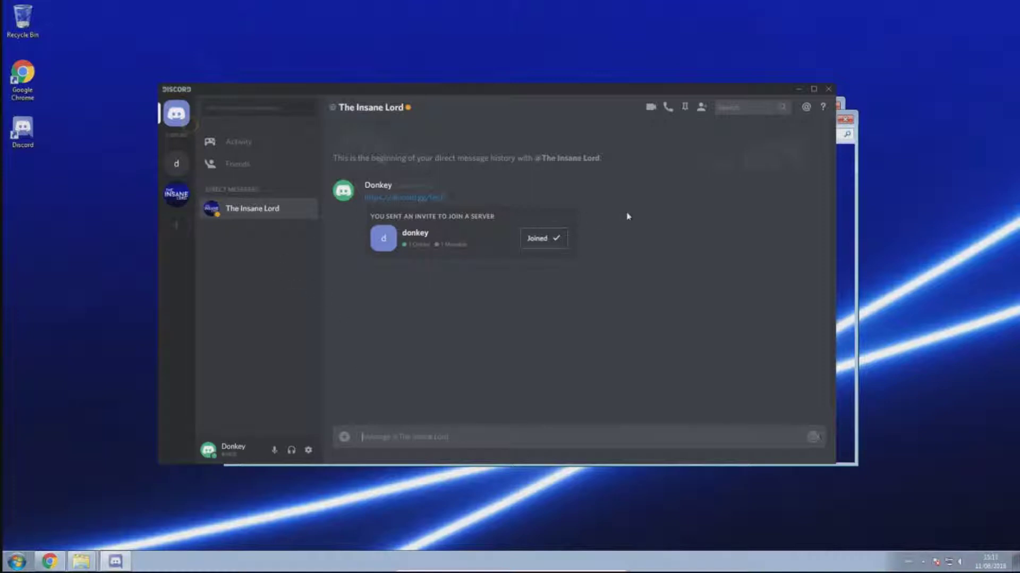
Return to the donkey server and dismiss the onboarding tips, including See Your Friends.
click(176, 163)
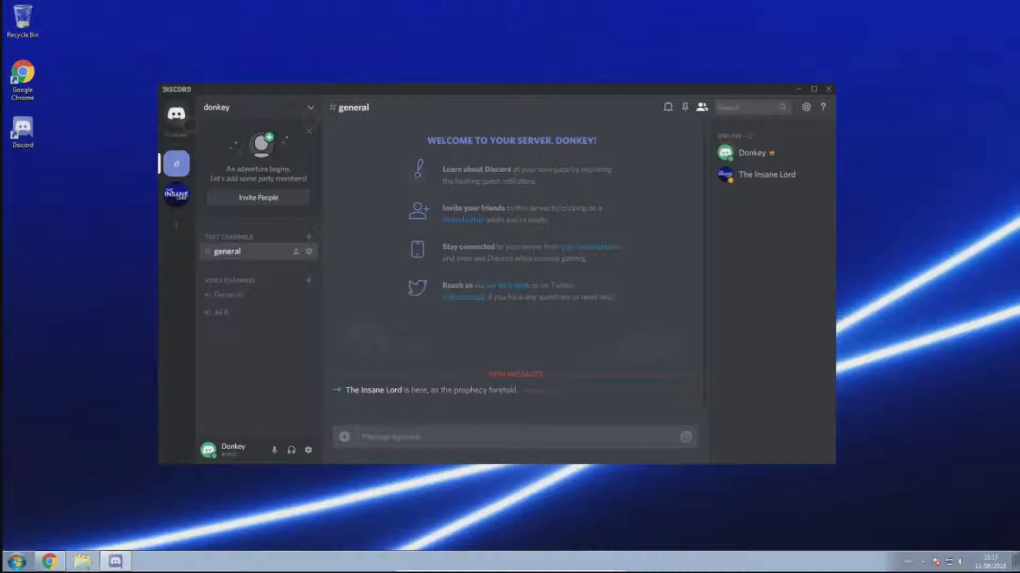
drag(553, 392, 514, 394)
click(314, 125)
click(387, 267)
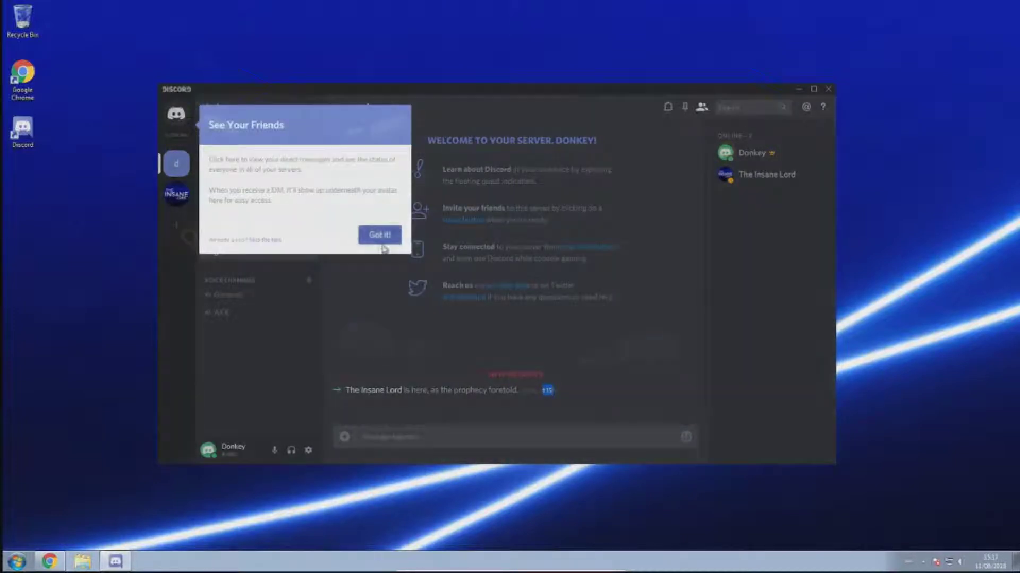
click(385, 236)
Send a friend request to the other member of the donkey server.
click(756, 178)
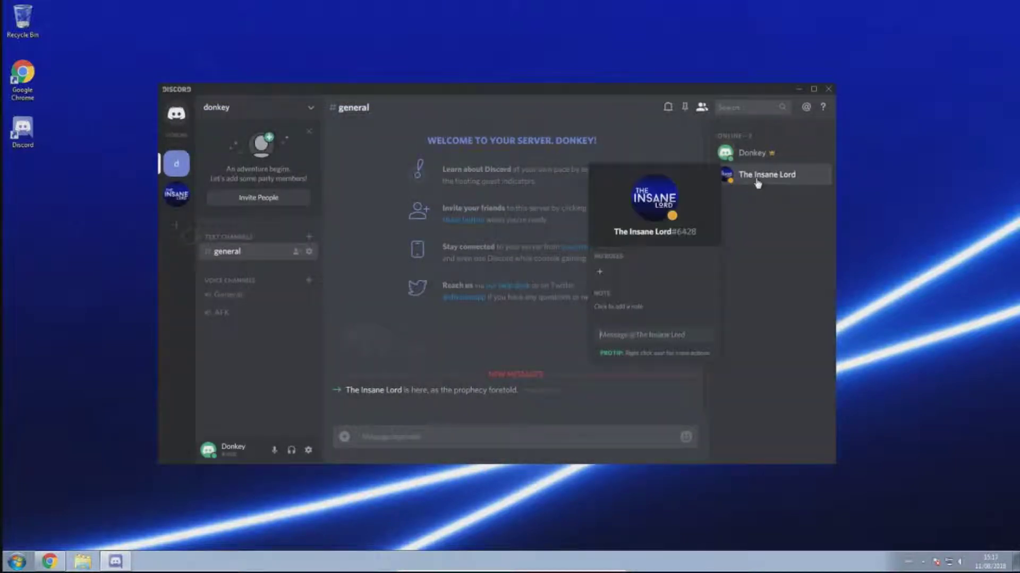
right_click(759, 180)
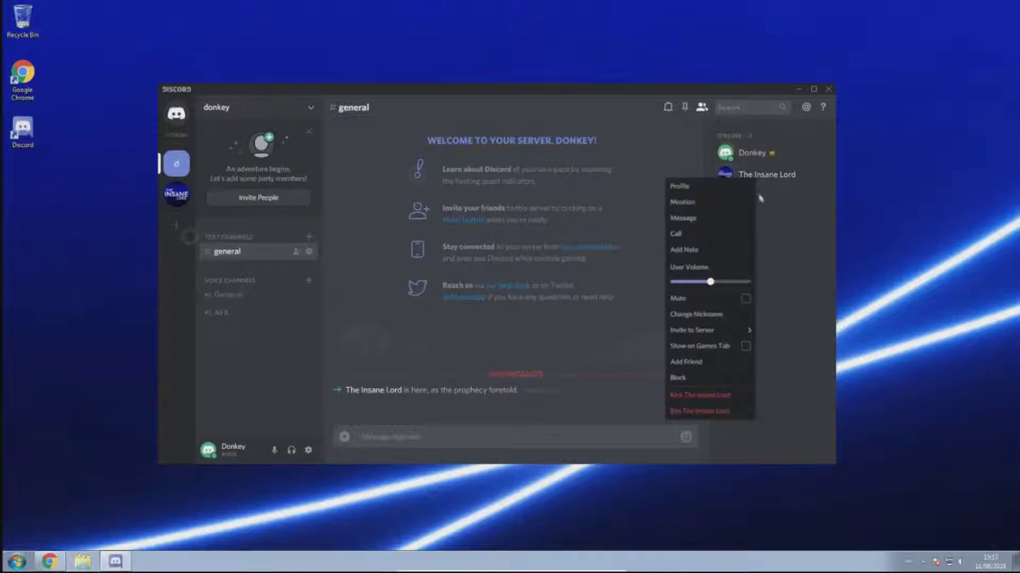
click(708, 363)
Look through the Pending, Online, All and Blocked friend lists and open the direct messages with the requested friend.
click(177, 113)
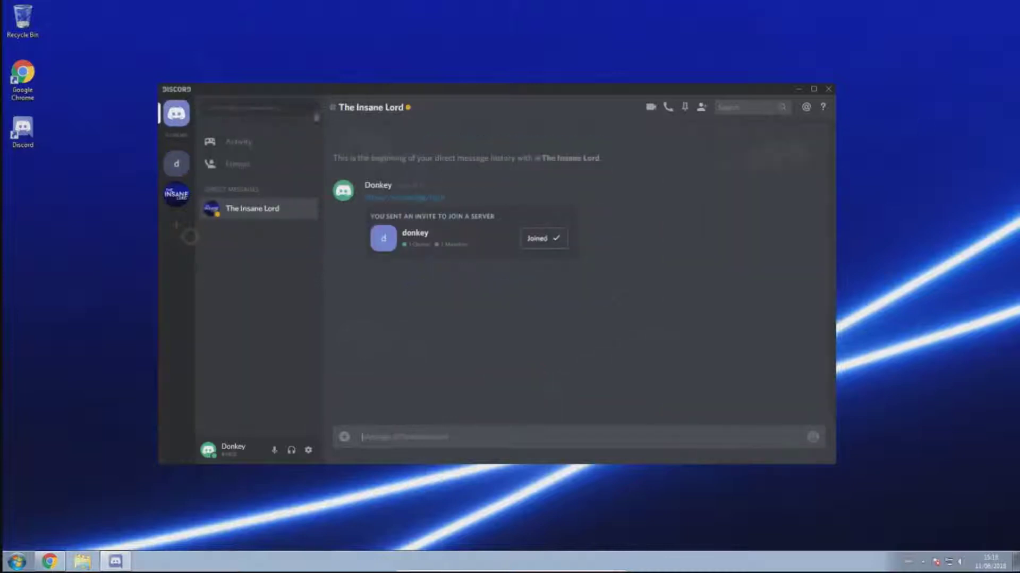
click(238, 164)
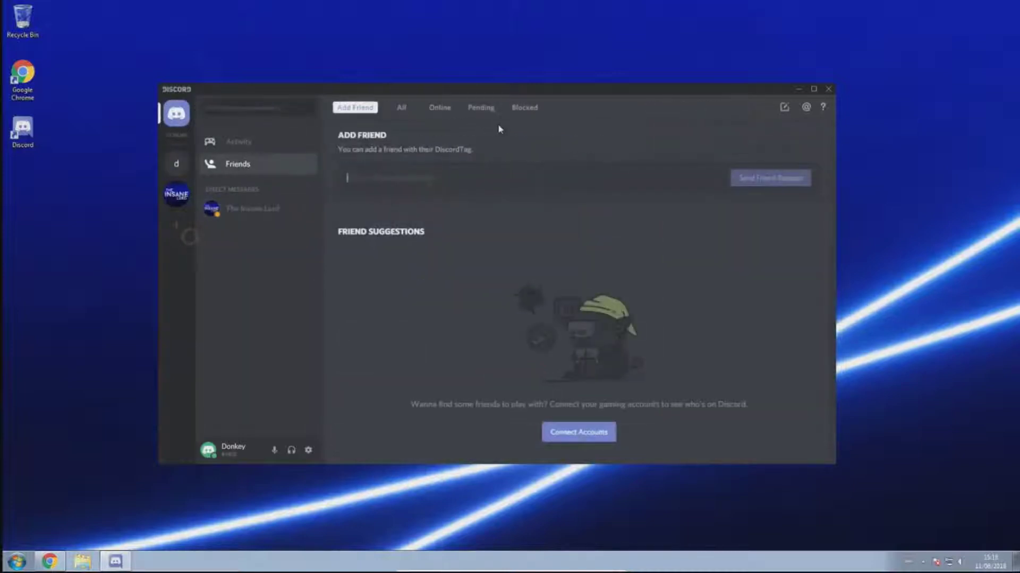
click(482, 108)
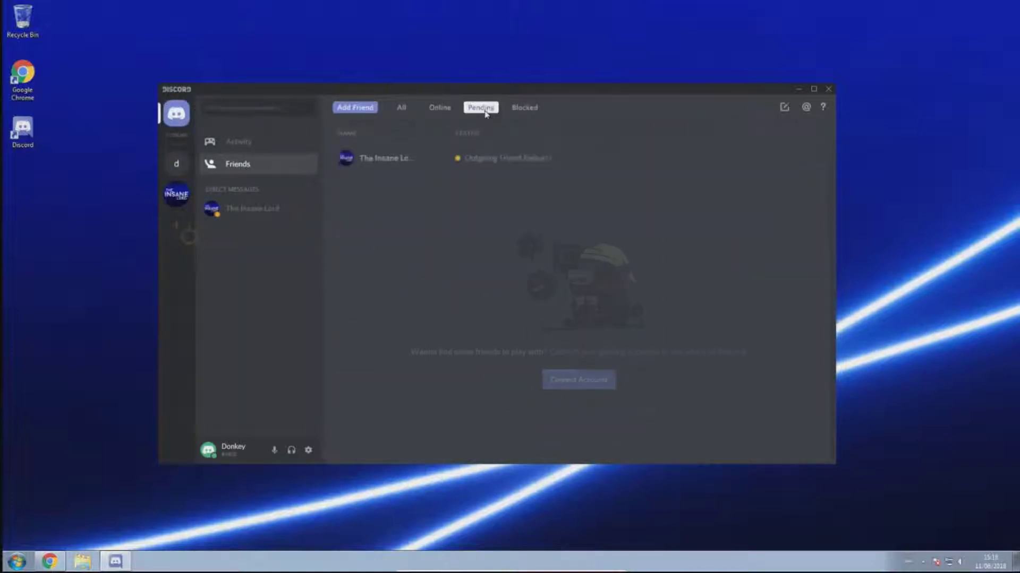
click(440, 109)
click(403, 109)
click(539, 109)
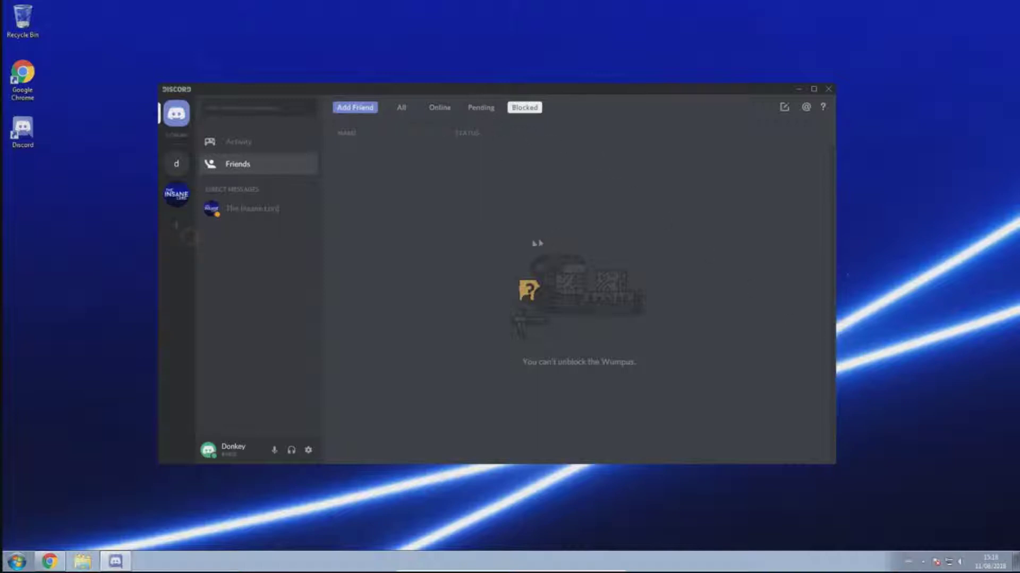
click(452, 109)
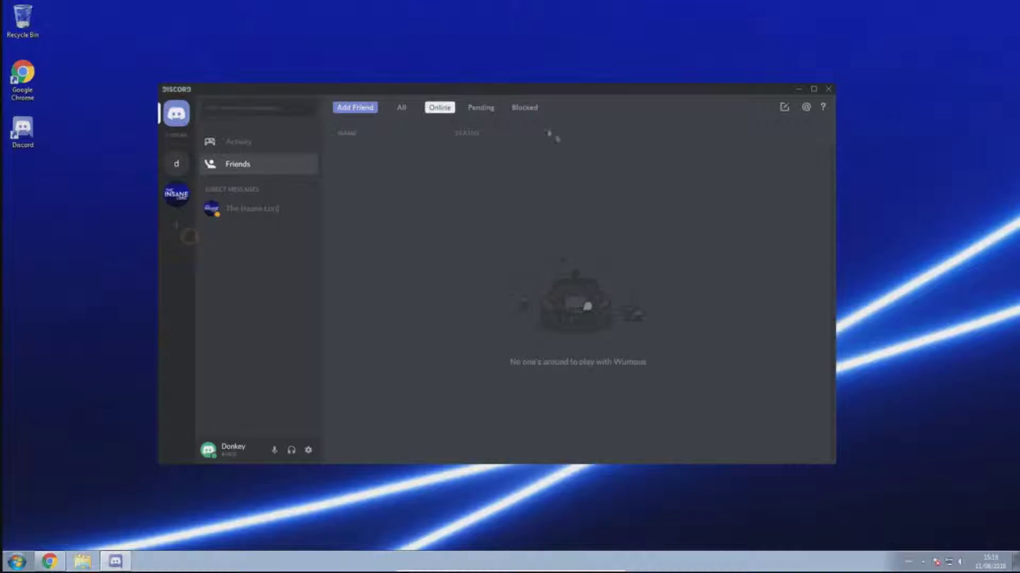
click(481, 107)
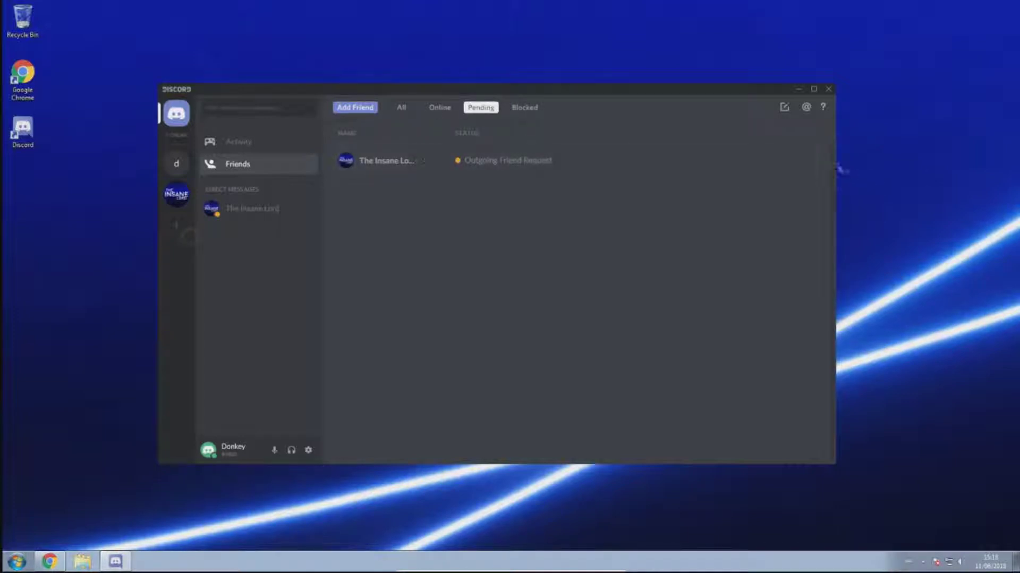
click(657, 165)
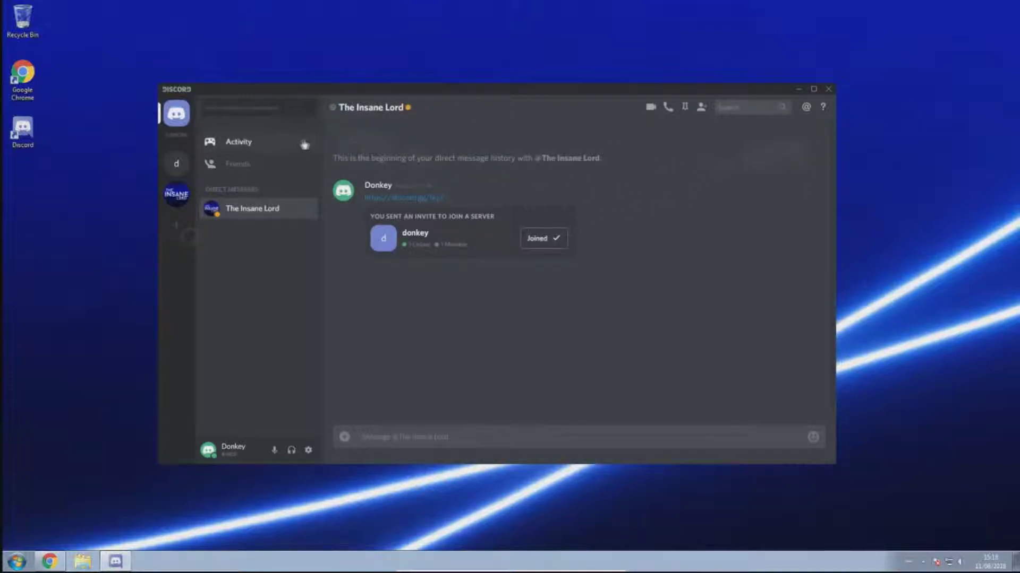
Check the All and Online friend lists for the newly requested friend.
click(237, 164)
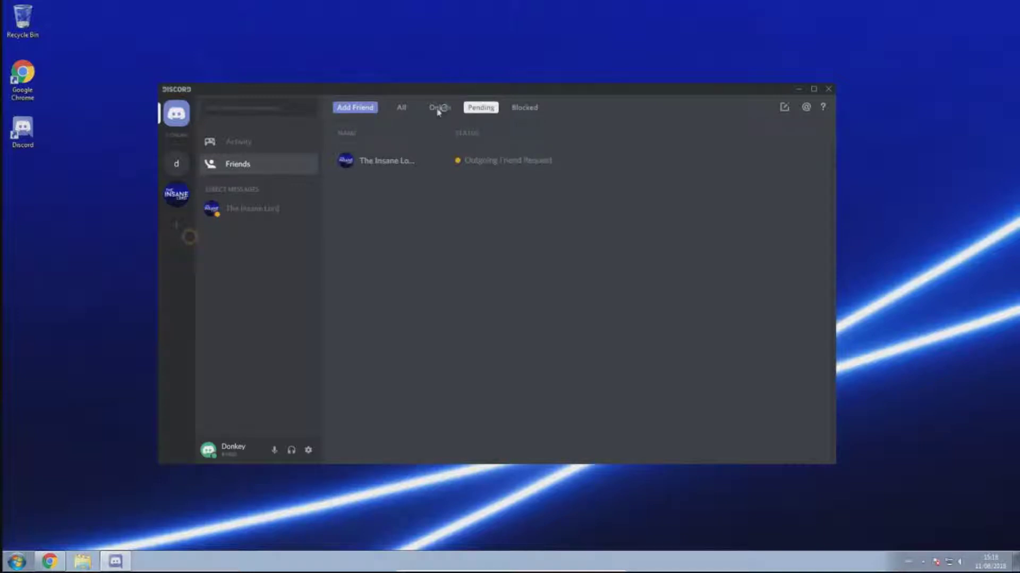
click(413, 109)
click(452, 109)
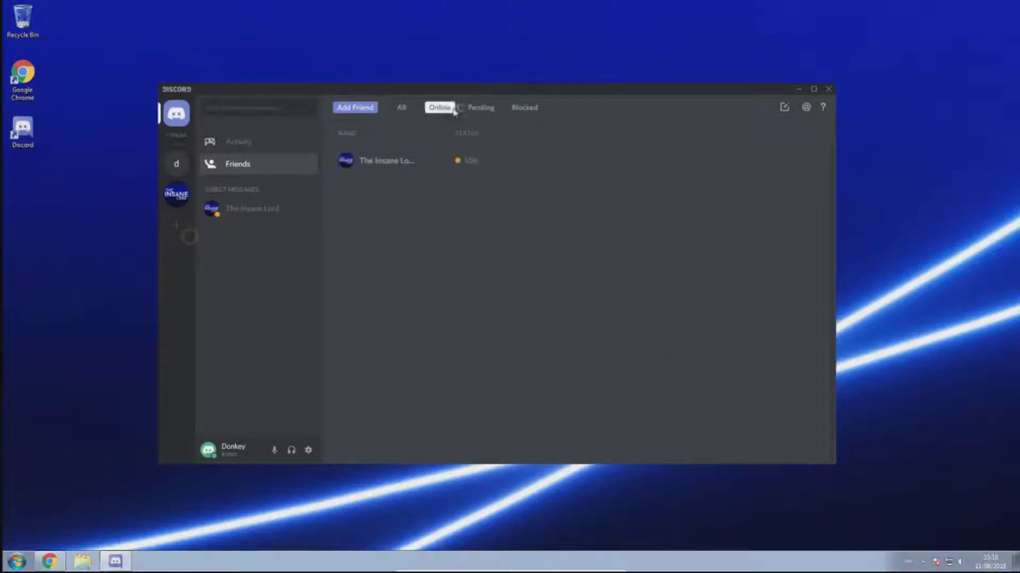
click(414, 110)
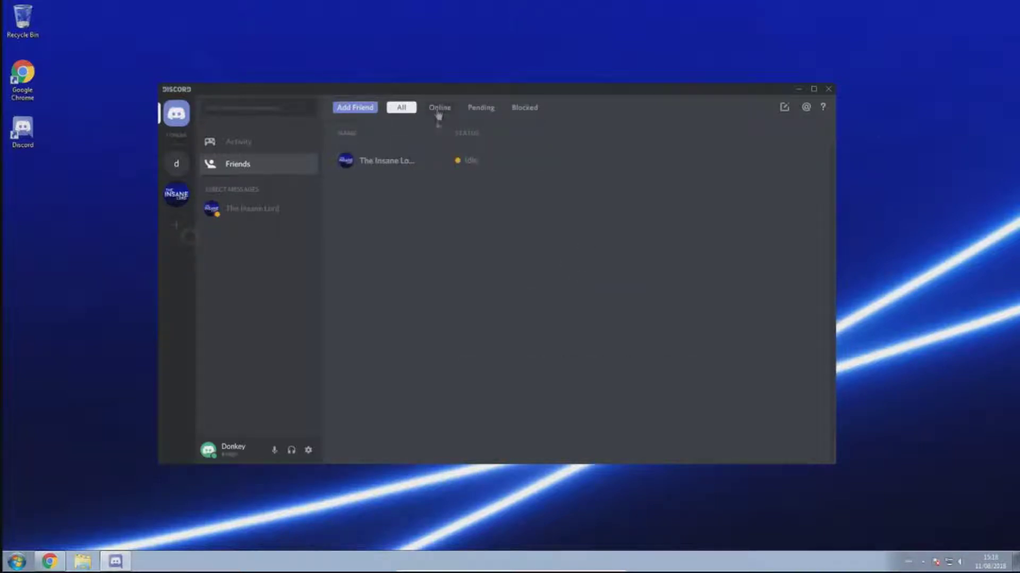
click(449, 110)
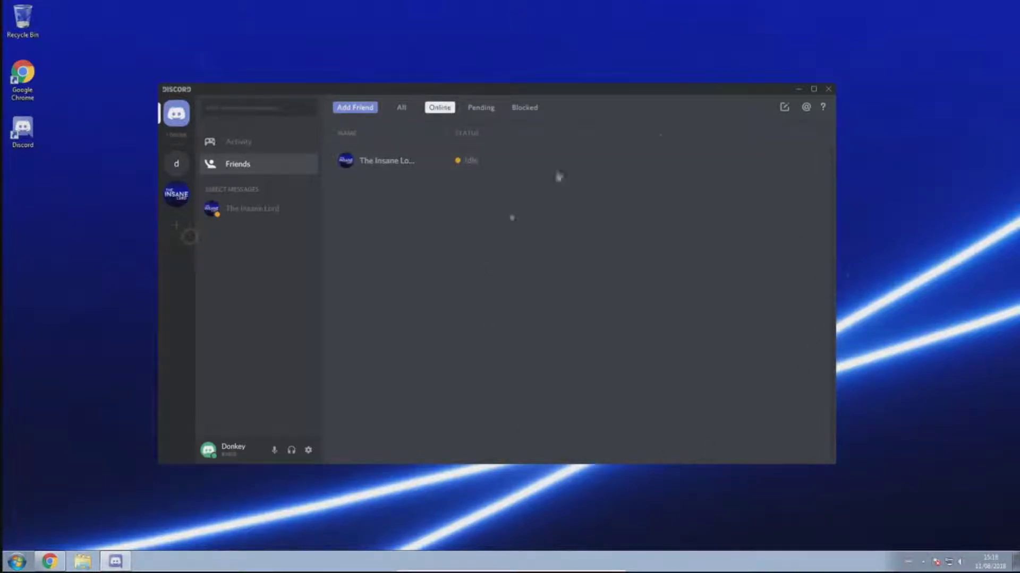
Dismiss the Servers Everywhere tip and reopen the donkey server.
click(192, 239)
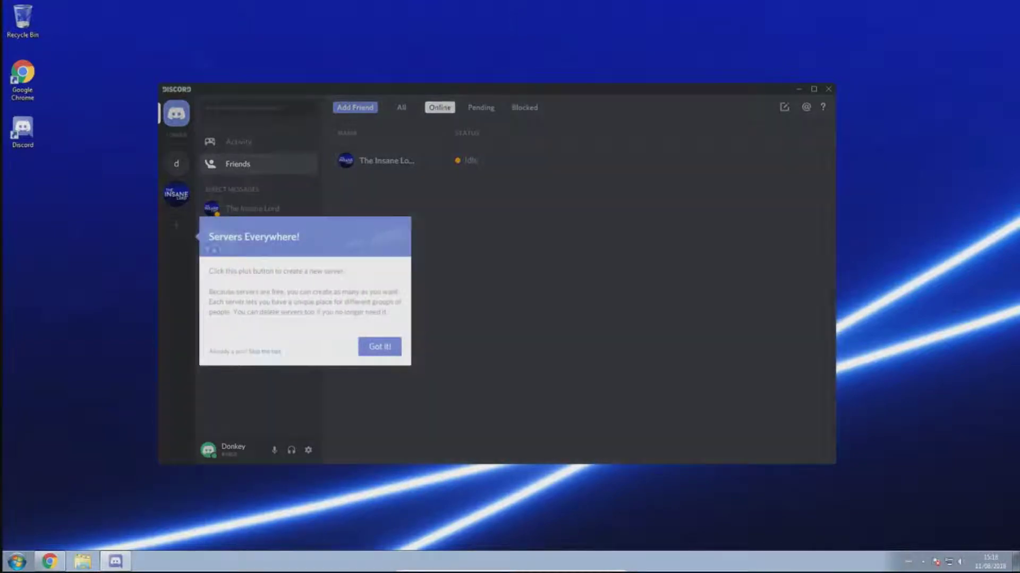
click(379, 346)
click(177, 164)
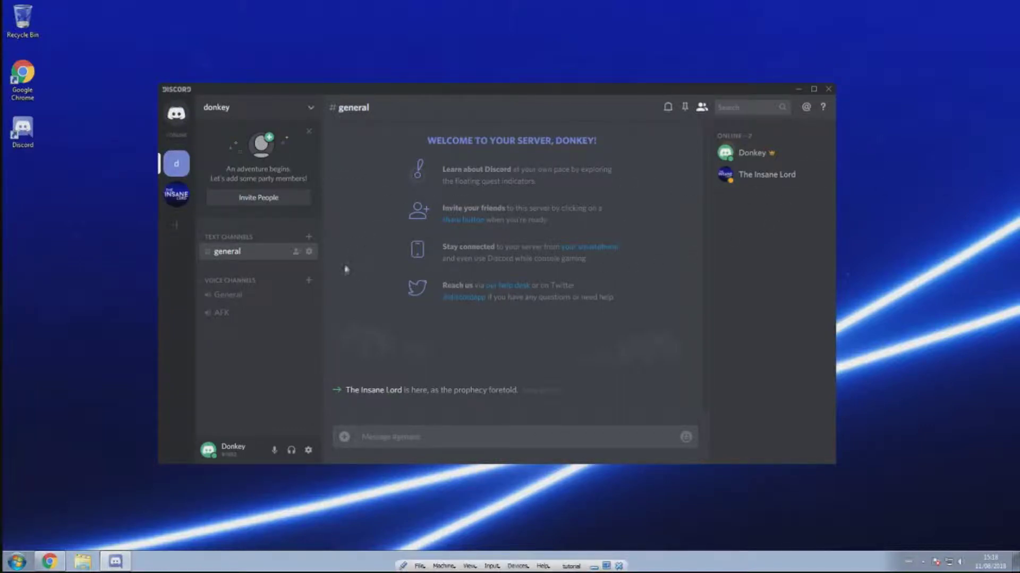
mouse_move(140, 62)
mouse_down()
mouse_move(504, 330)
mouse_move(865, 471)
mouse_move(849, 493)
mouse_move(862, 483)
mouse_move(155, 424)
mouse_move(148, 65)
mouse_up()
drag(350, 216, 850, 480)
drag(143, 73, 846, 478)
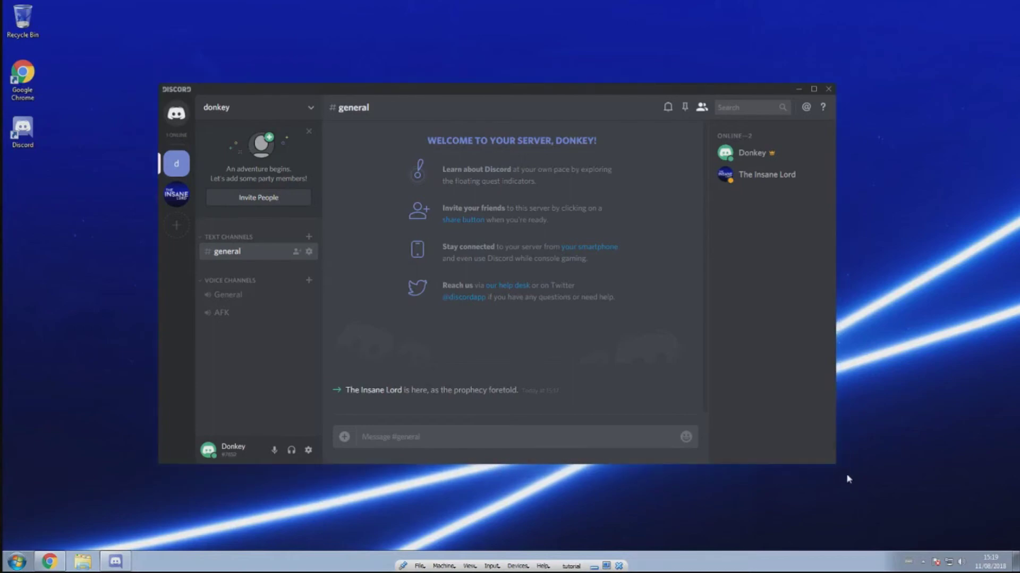